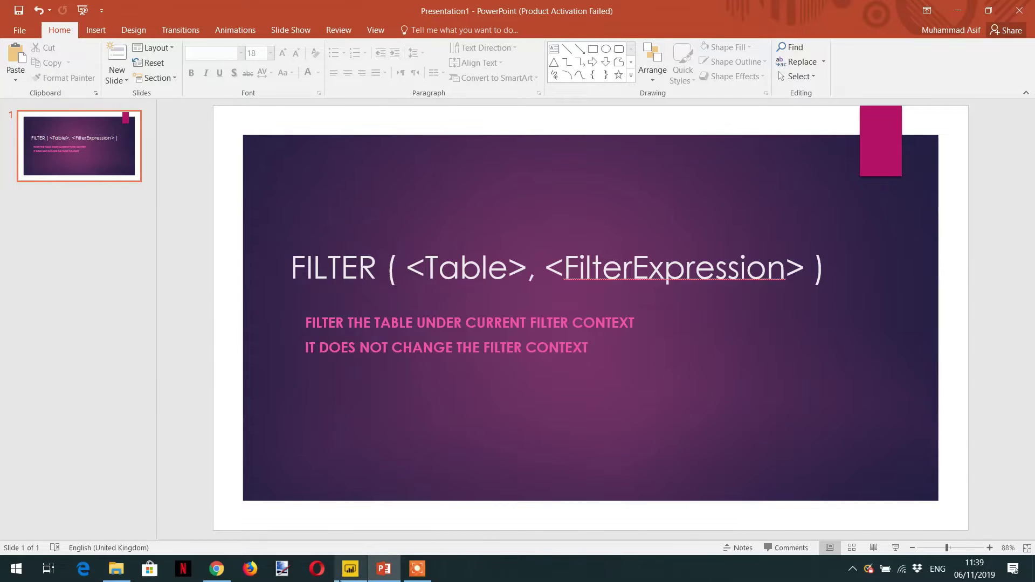
Switch to Power BI Desktop and create a new calculated table named Red color products.
{"action": "left_click", "coordinate": [350, 568]}
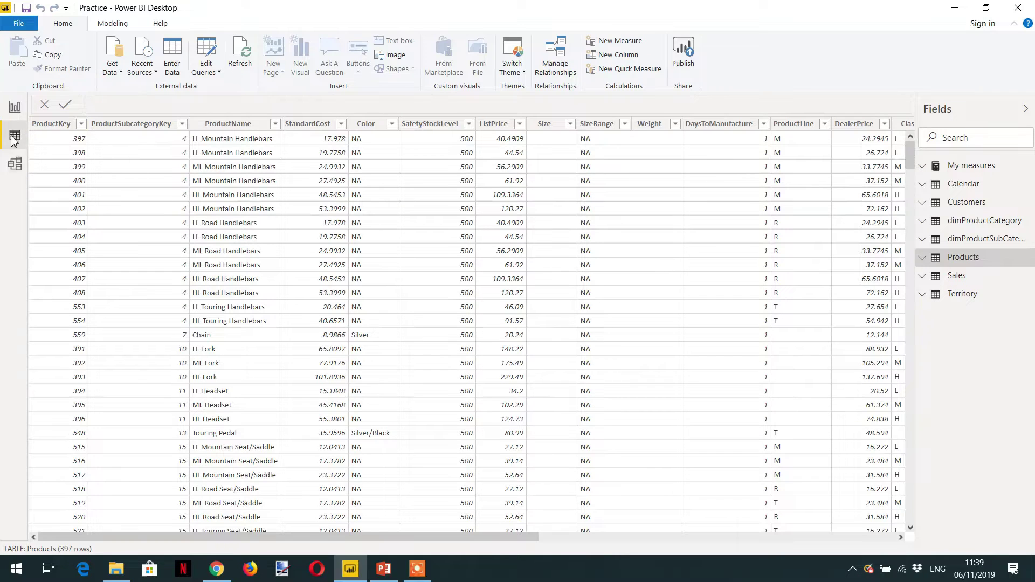
{"action": "left_click", "coordinate": [123, 27]}
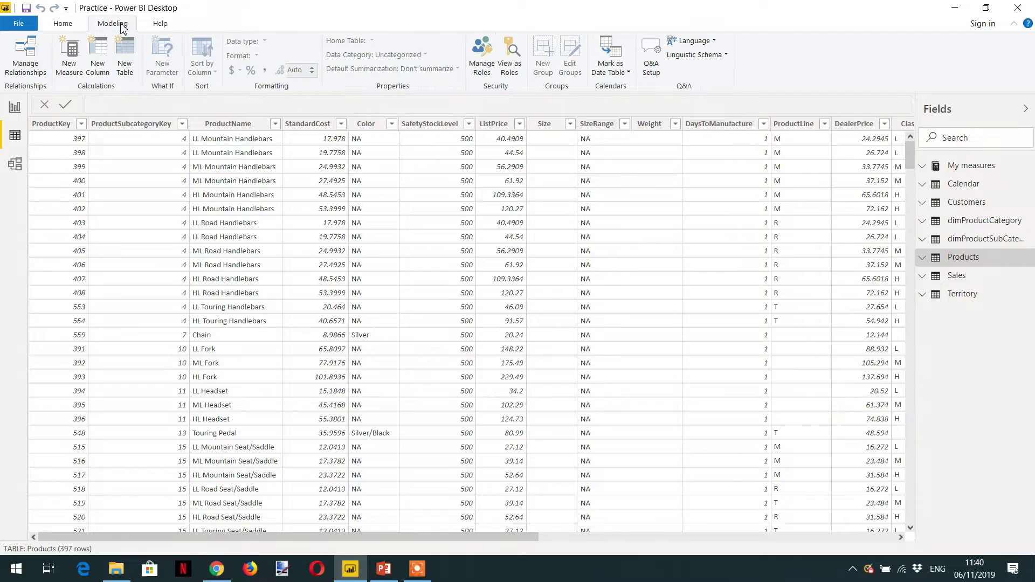
{"action": "left_click", "coordinate": [129, 76]}
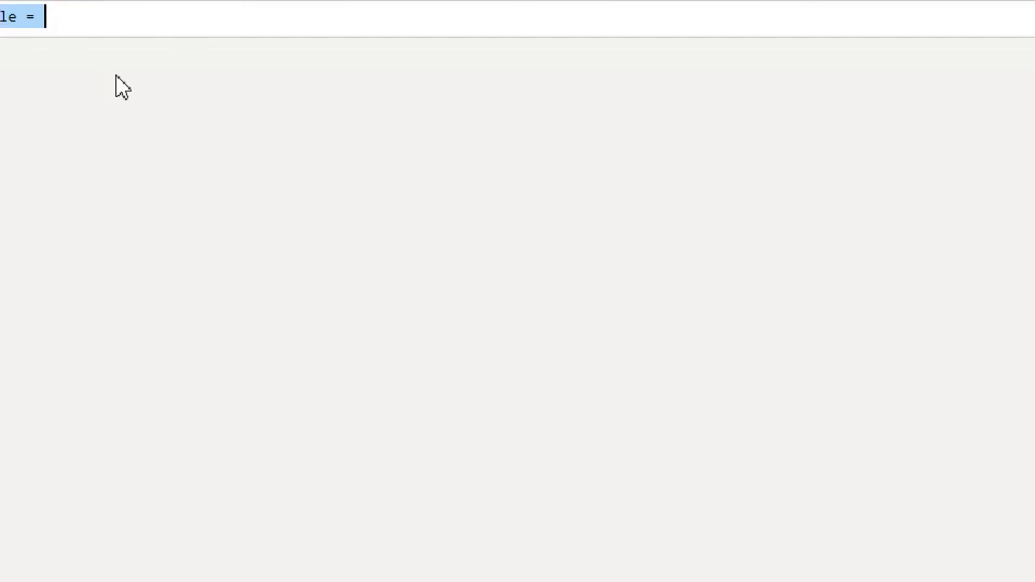
{"action": "left_click", "coordinate": [160, 92]}
{"action": "double_click", "coordinate": [159, 92]}
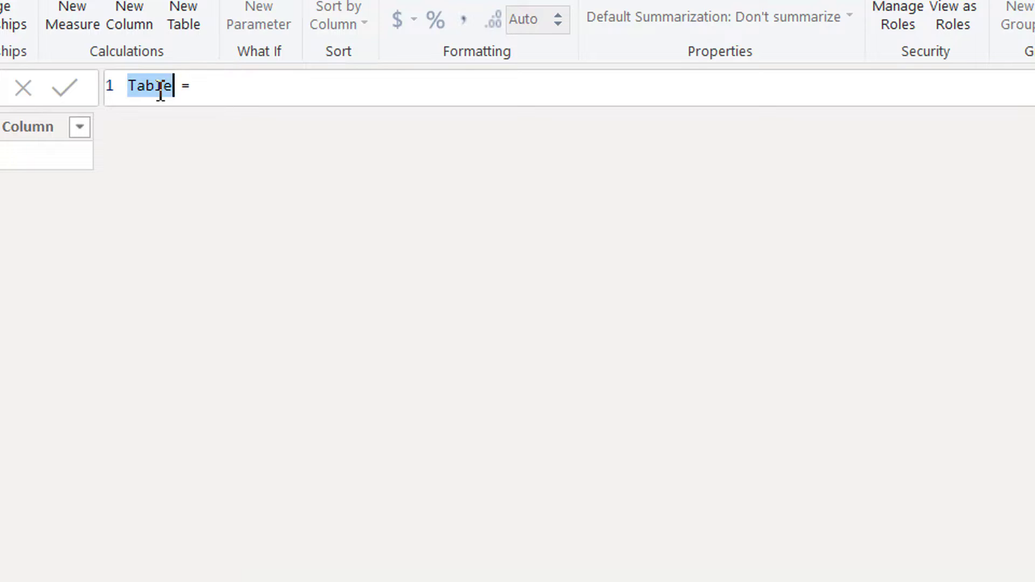
{"action": "type", "text": "Red"}
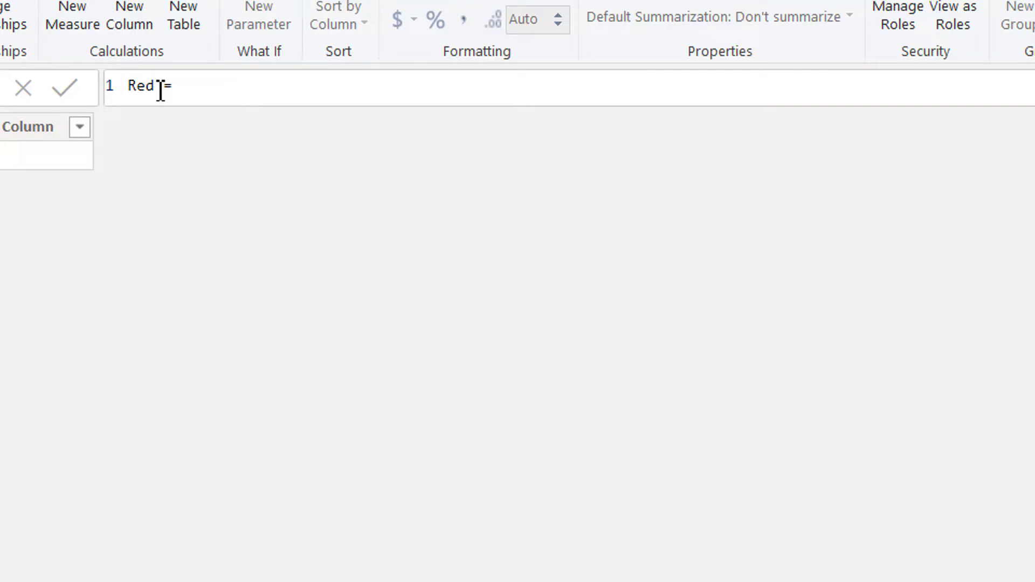
{"action": "type", "text": " color "}
{"action": "type", "text": "produc"}
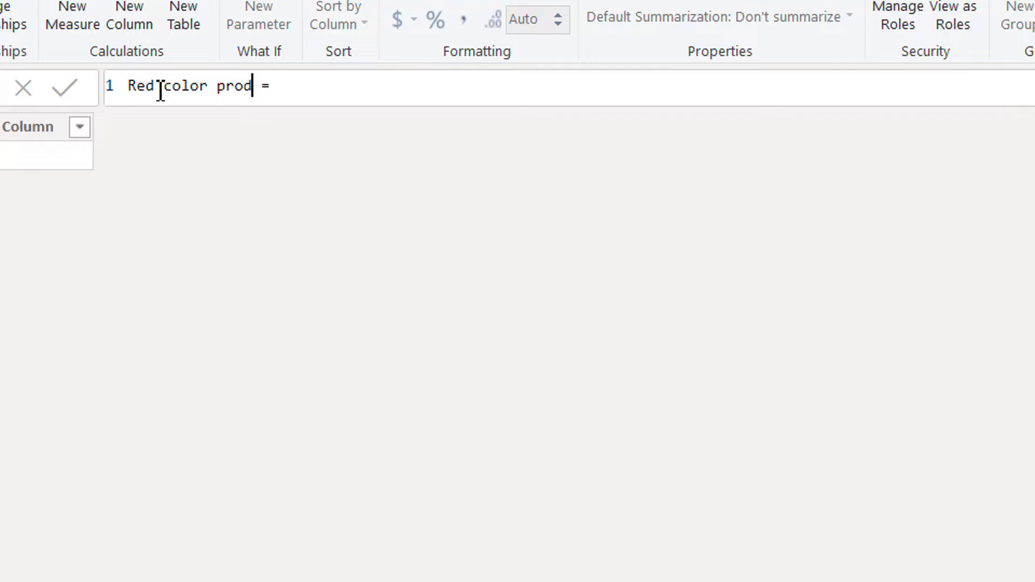
{"action": "type", "text": "ts"}
Start the table's definition with the FILTER function, using Products as the table to filter.
{"action": "key", "text": "Right"}
{"action": "key", "text": "Right"}
{"action": "key", "text": "Right"}
{"action": "type", "text": "Fil"}
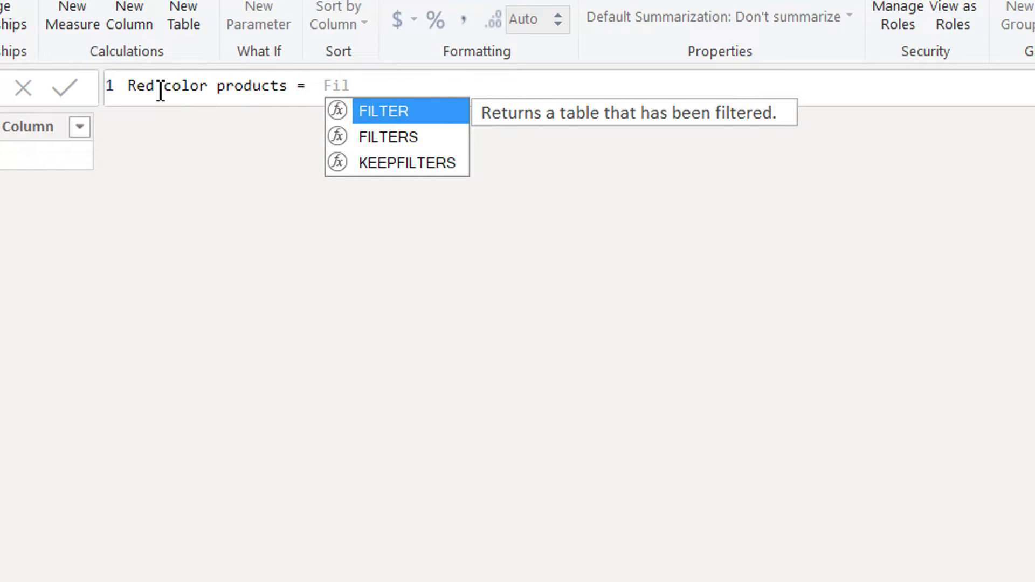
{"action": "key", "text": "Tab"}
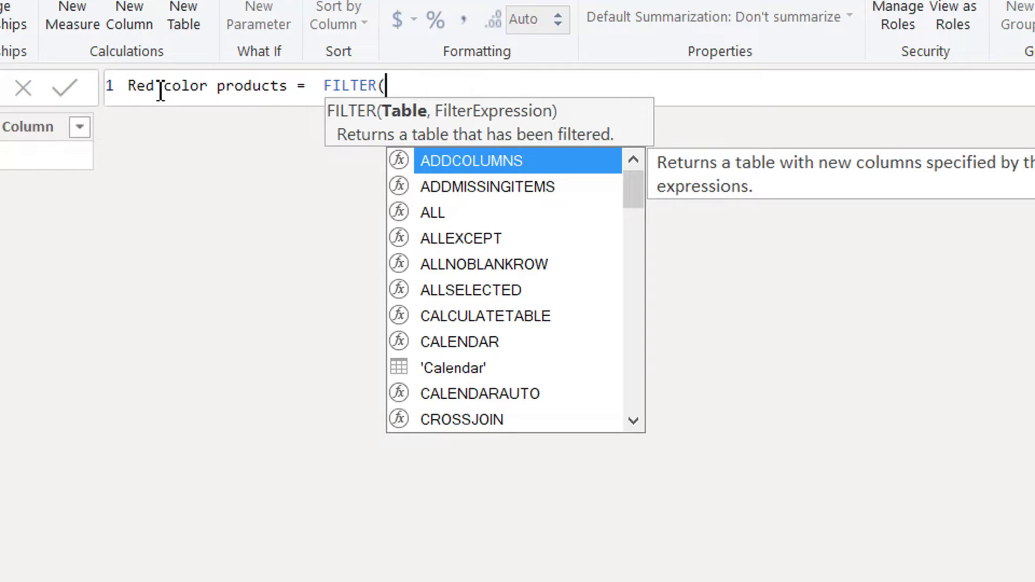
{"action": "type", "text": "pro"}
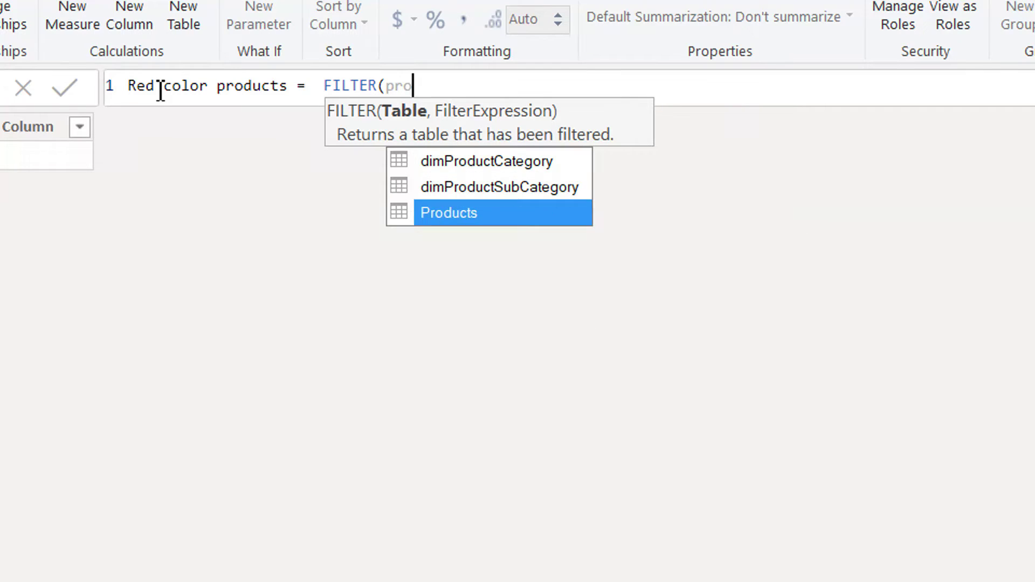
{"action": "key", "text": "Tab"}
{"action": "type", "text": ","}
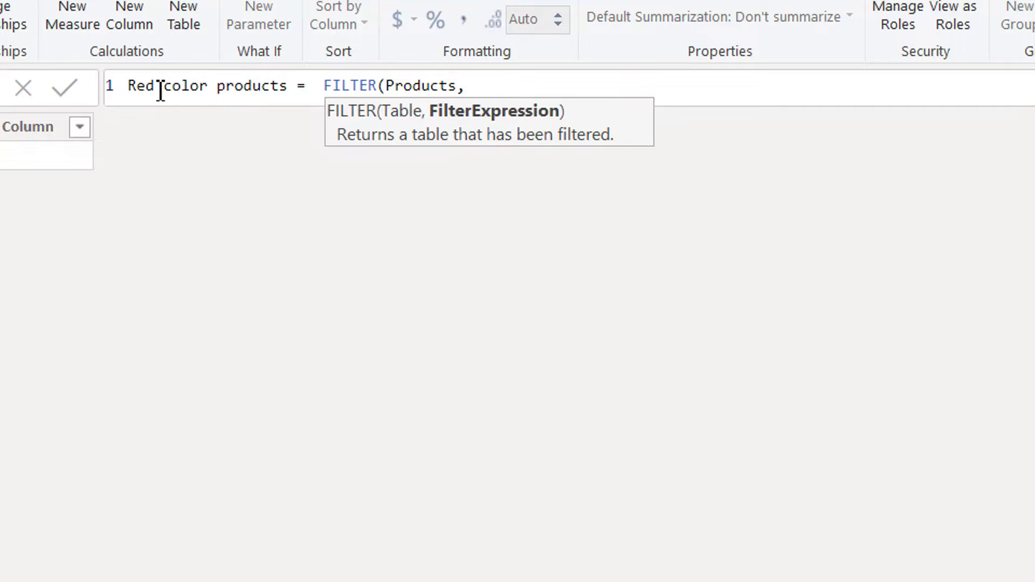
Complete the filter with the condition Products[Color] = "Red", commit the formula and look through the resulting rows.
{"action": "type", "text": "colo"}
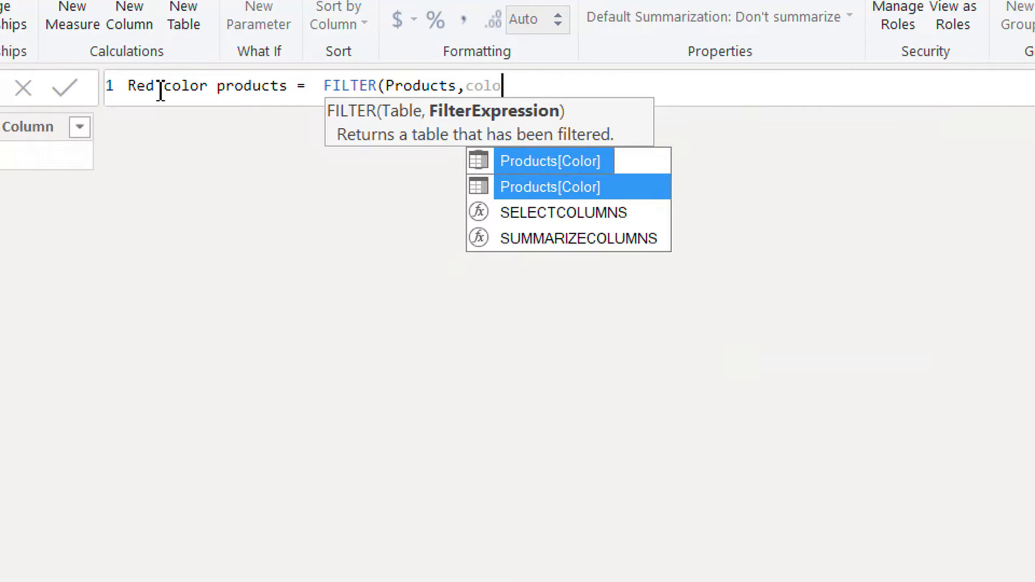
{"action": "key", "text": "Tab"}
{"action": "type", "text": "= "}
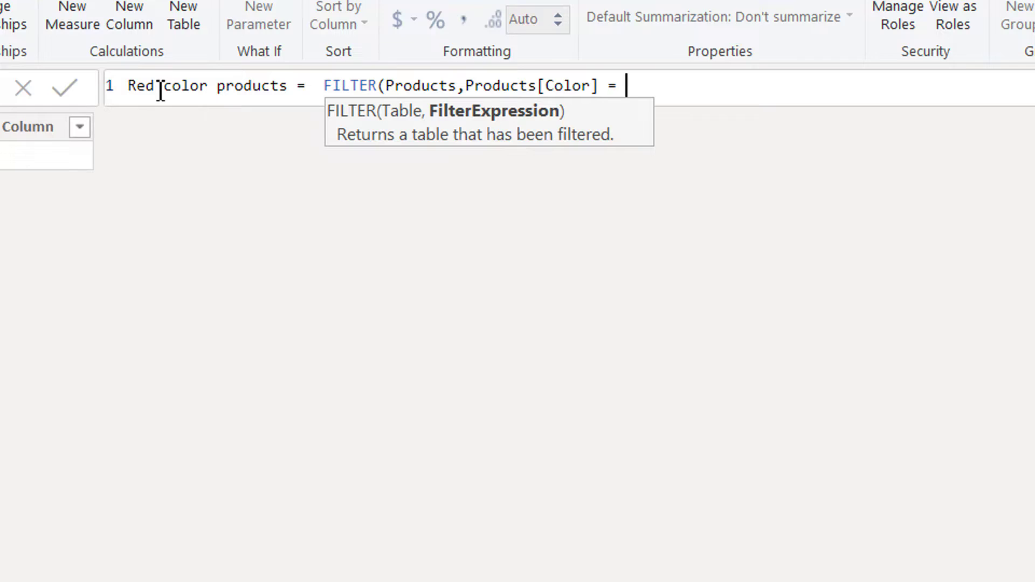
{"action": "type", "text": "\"Red\")"}
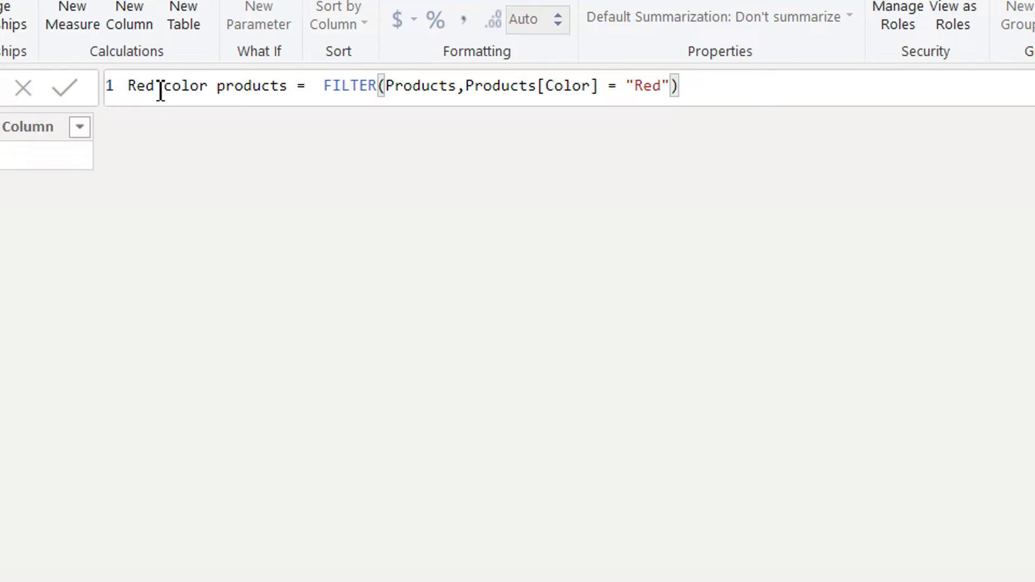
{"action": "key", "text": "Return"}
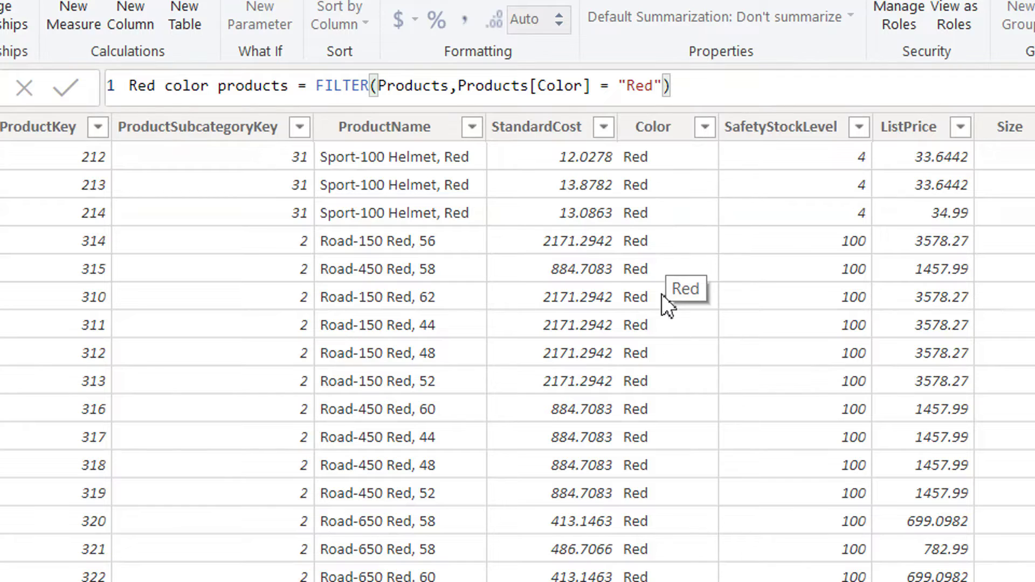
{"action": "scroll", "coordinate": [665, 299], "scroll_direction": "down", "scroll_amount": 10}
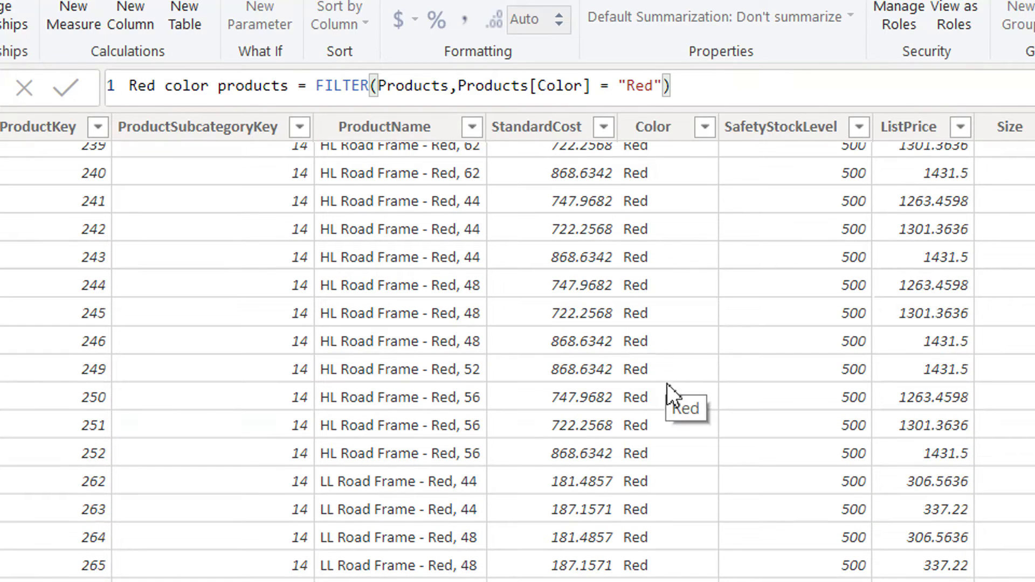
{"action": "scroll", "coordinate": [668, 393], "scroll_direction": "up", "scroll_amount": 10}
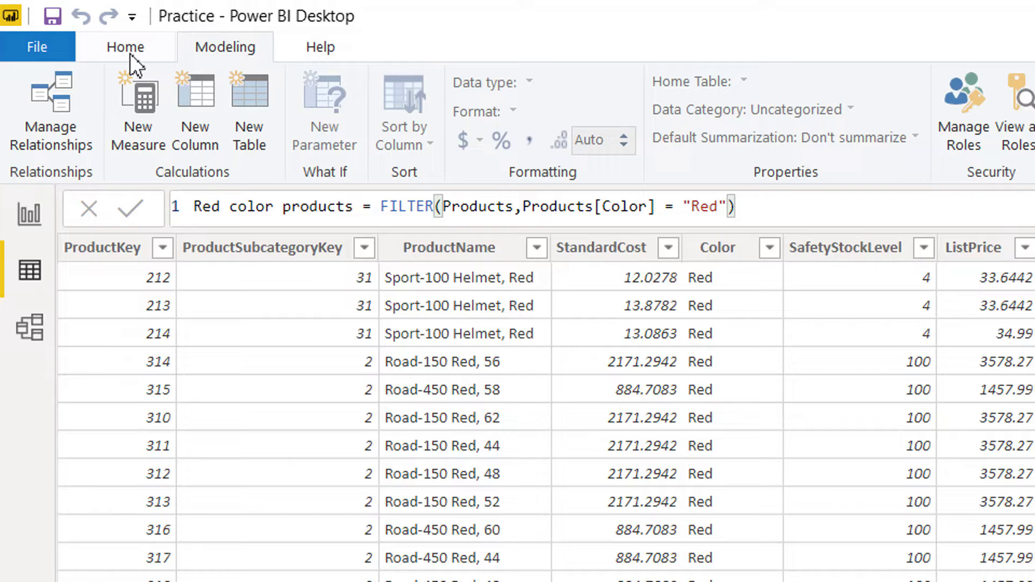
Create a new measure in the My measures table.
{"action": "left_click", "coordinate": [131, 54]}
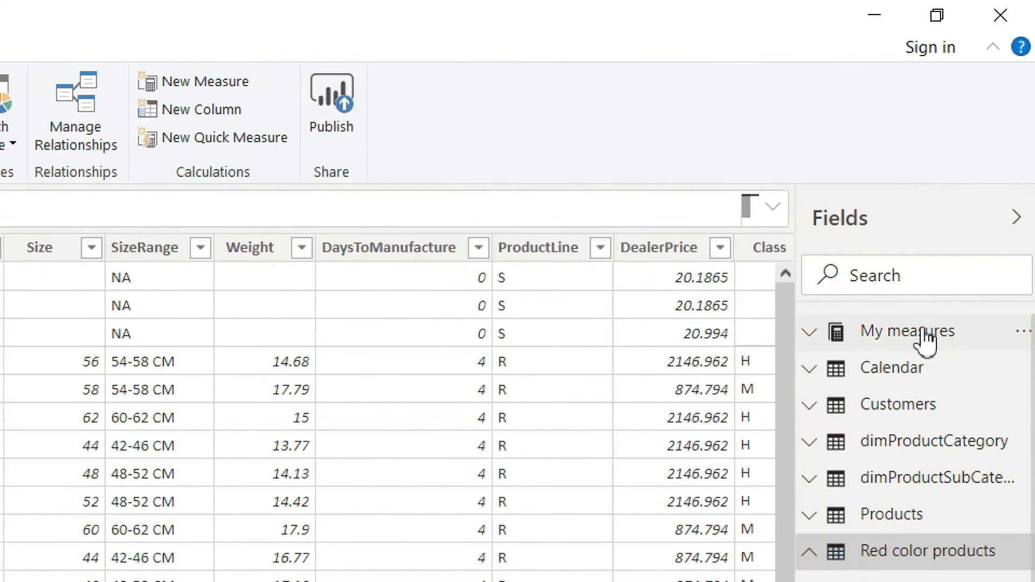
{"action": "left_click", "coordinate": [920, 340]}
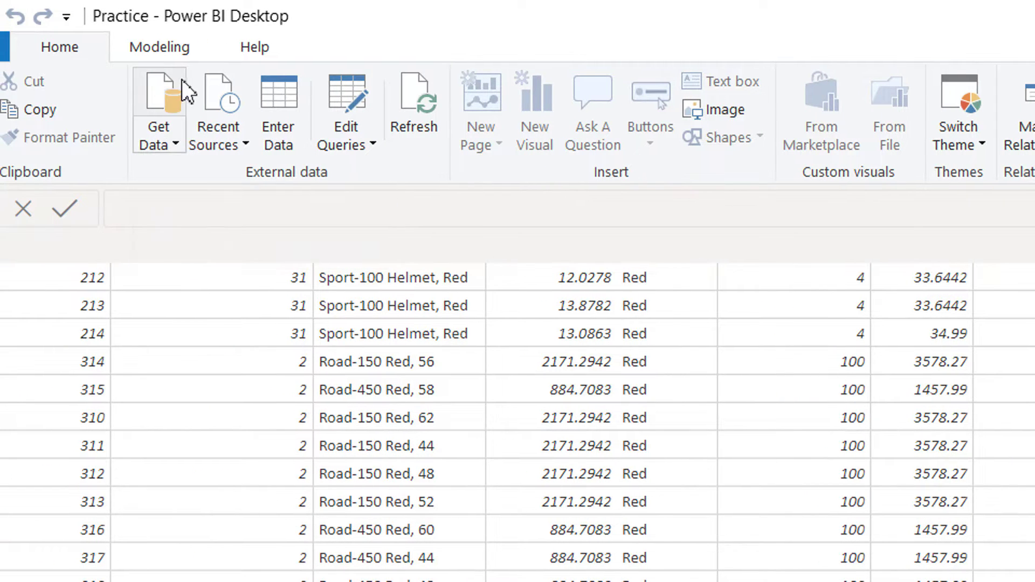
{"action": "left_click", "coordinate": [707, 109]}
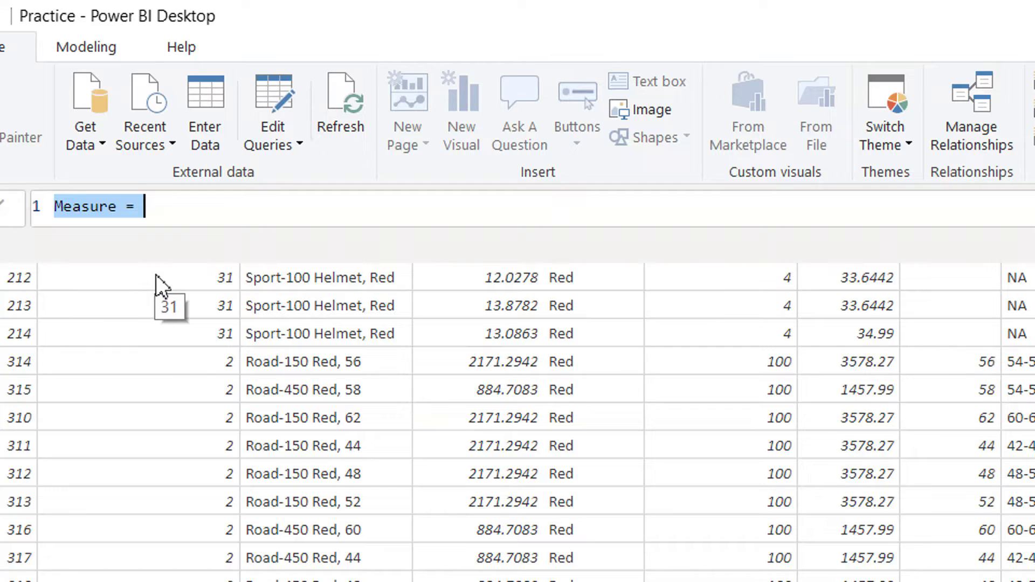
{"action": "type", "text": "C"}
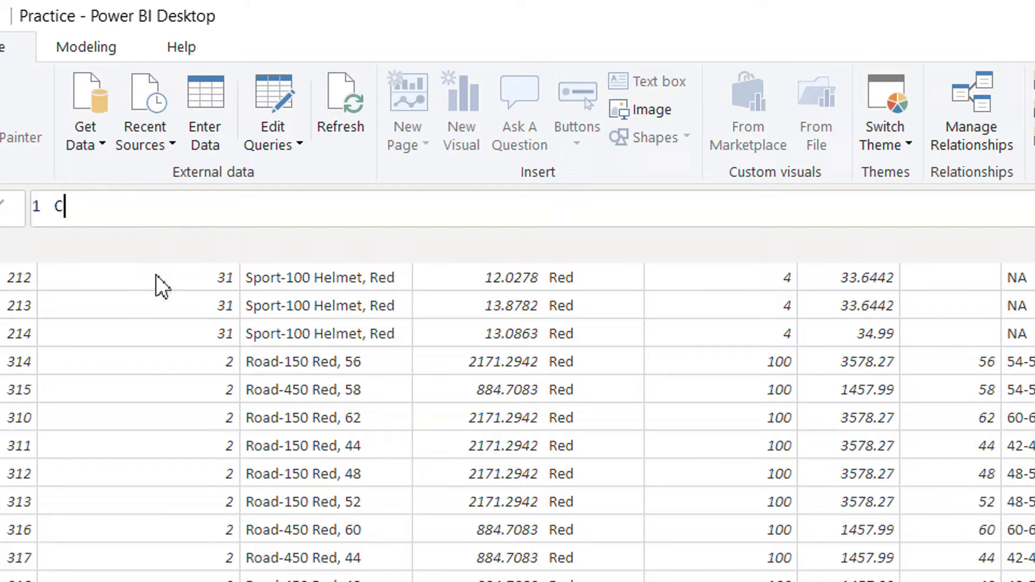
{"action": "type", "text": "ustom Da"}
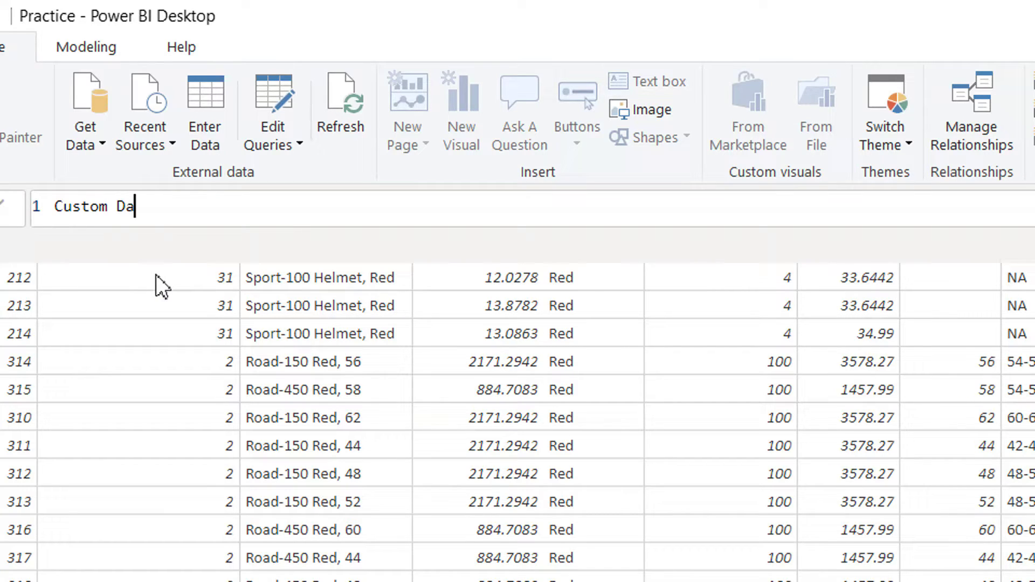
{"action": "key", "text": "BackSpace"}
{"action": "key", "text": "BackSpace"}
{"action": "key", "text": "BackSpace"}
{"action": "key", "text": "BackSpace"}
{"action": "key", "text": "BackSpace"}
{"action": "key", "text": "BackSpace"}
{"action": "key", "text": "BackSpace"}
{"action": "key", "text": "BackSpace"}
{"action": "type", "text": "F"}
{"action": "key", "text": "BackSpace"}
{"action": "key", "text": "BackSpace"}
Name the measure Filter Sales and begin its formula with SUMX, continuing on a new line.
{"action": "type", "text": "Filter Sale"}
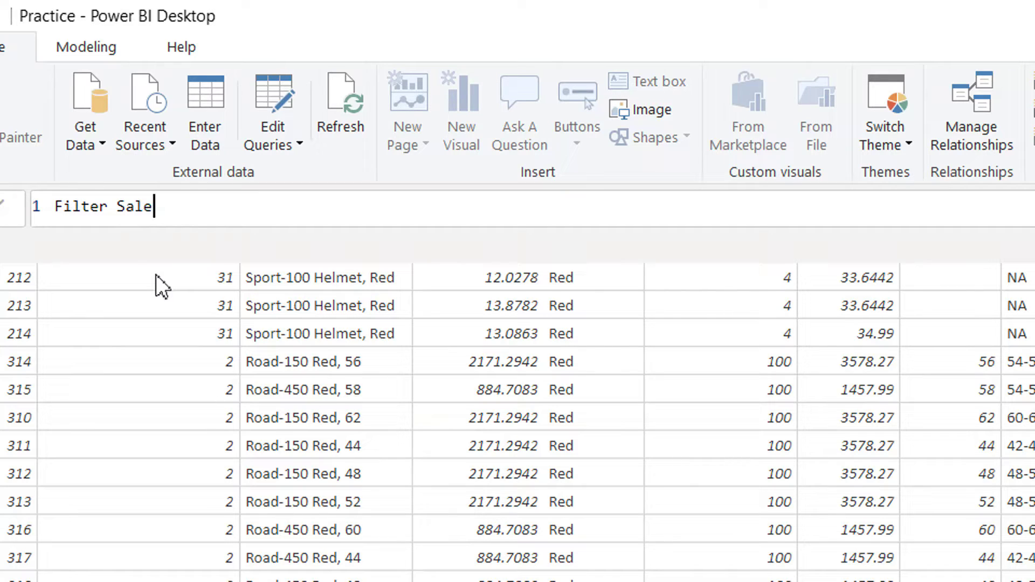
{"action": "type", "text": "s = s"}
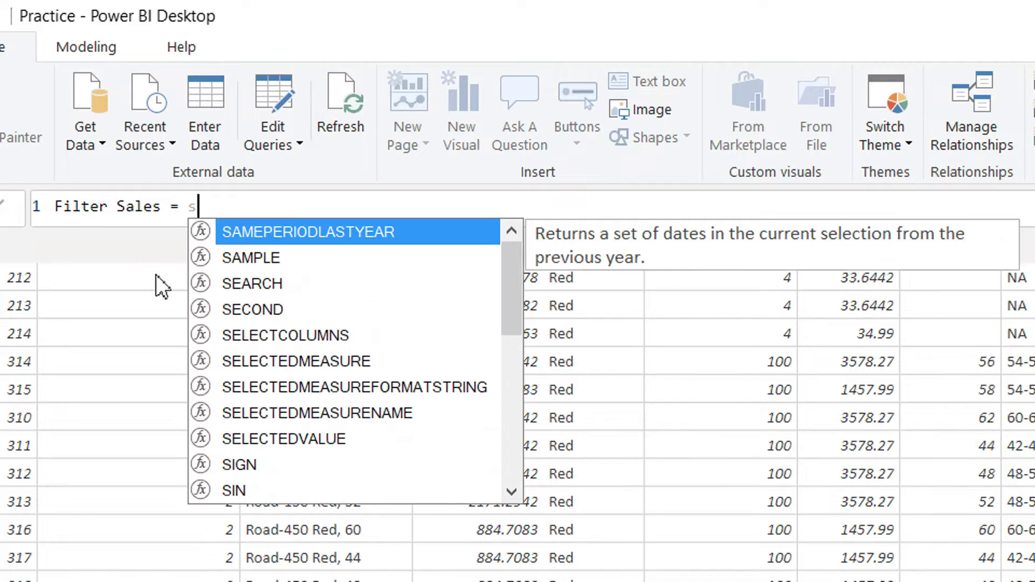
{"action": "type", "text": "umx("}
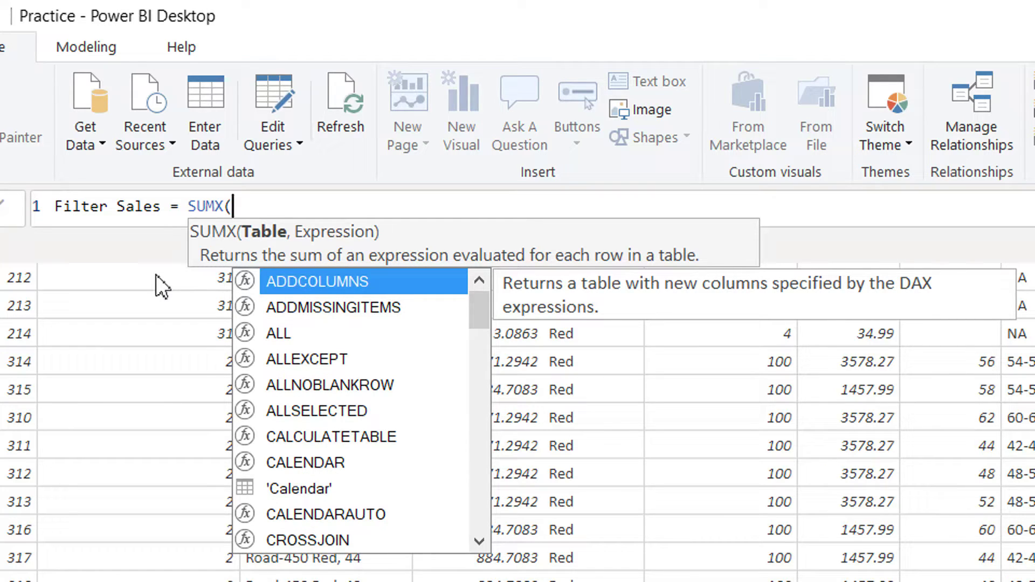
{"action": "key", "text": "Escape"}
{"action": "key", "text": "shift+Return"}
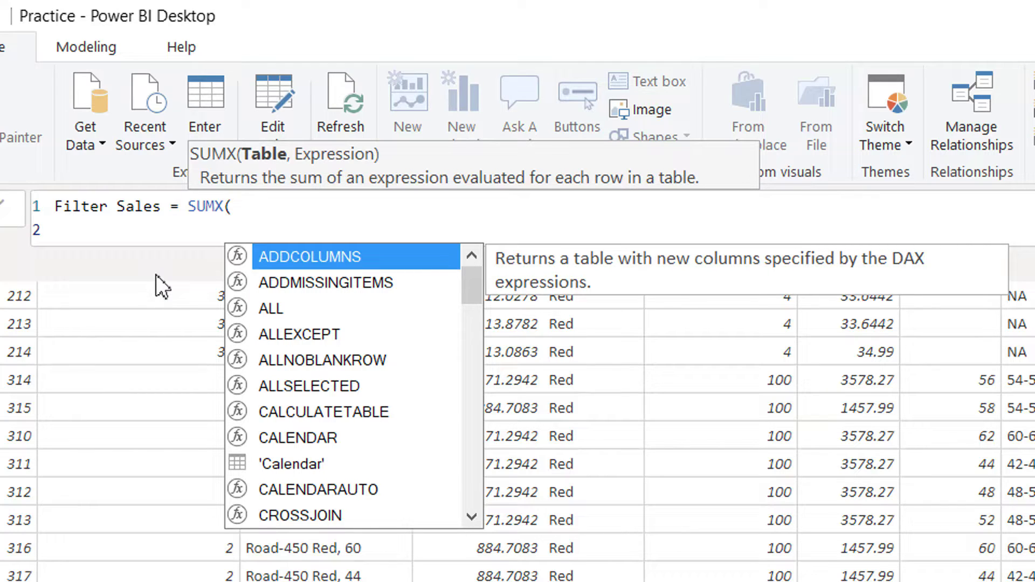
Enter FILTER(Sales,Sales[SalesAmount] > 3000) as the table argument of SUMX and continue on a new line.
{"action": "type", "text": "FIL"}
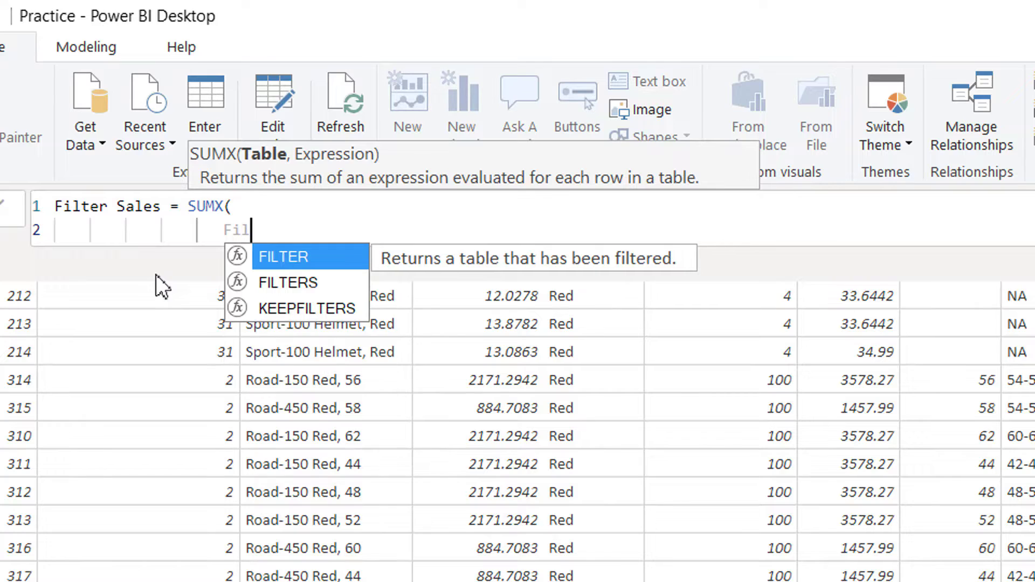
{"action": "key", "text": "Tab"}
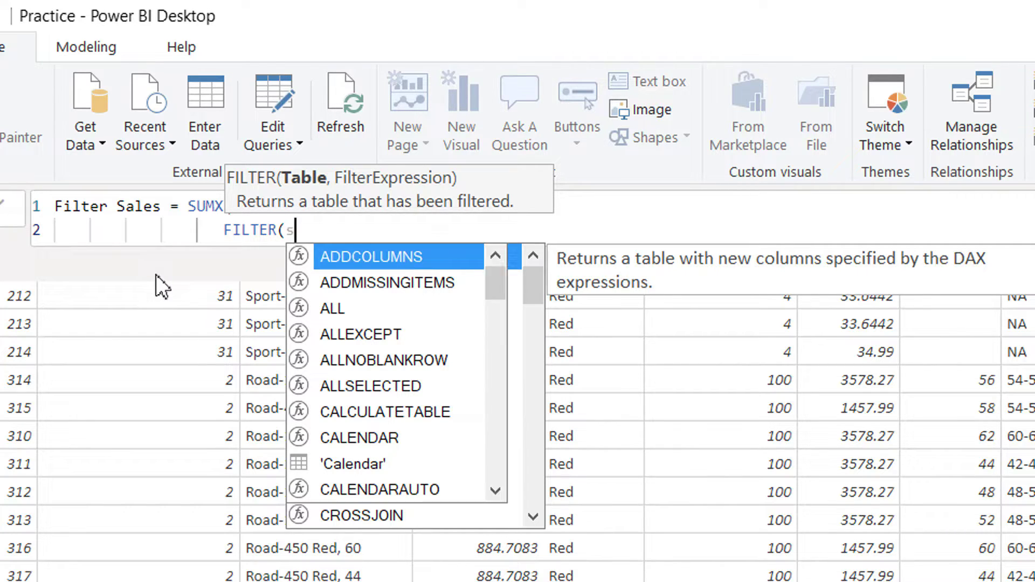
{"action": "type", "text": "Sales,"}
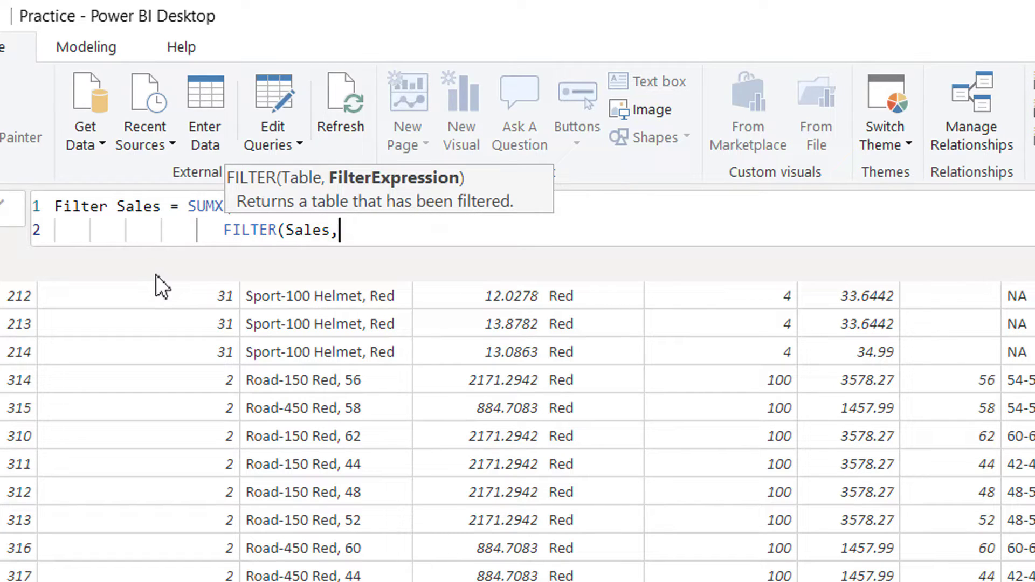
{"action": "type", "text": "amou"}
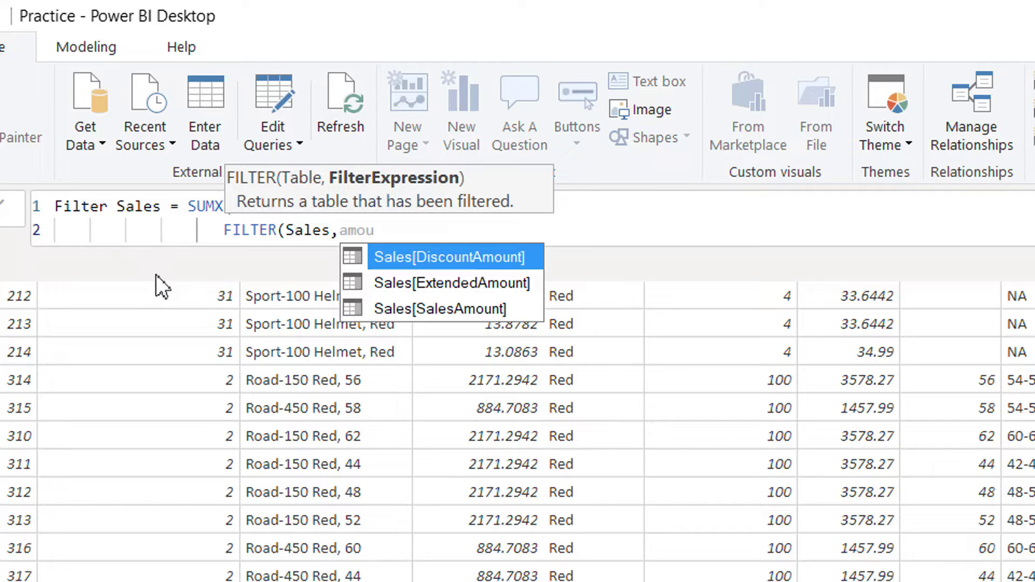
{"action": "key", "text": "Down"}
{"action": "key", "text": "Down"}
{"action": "key", "text": "Tab"}
{"action": "type", "text": ">"}
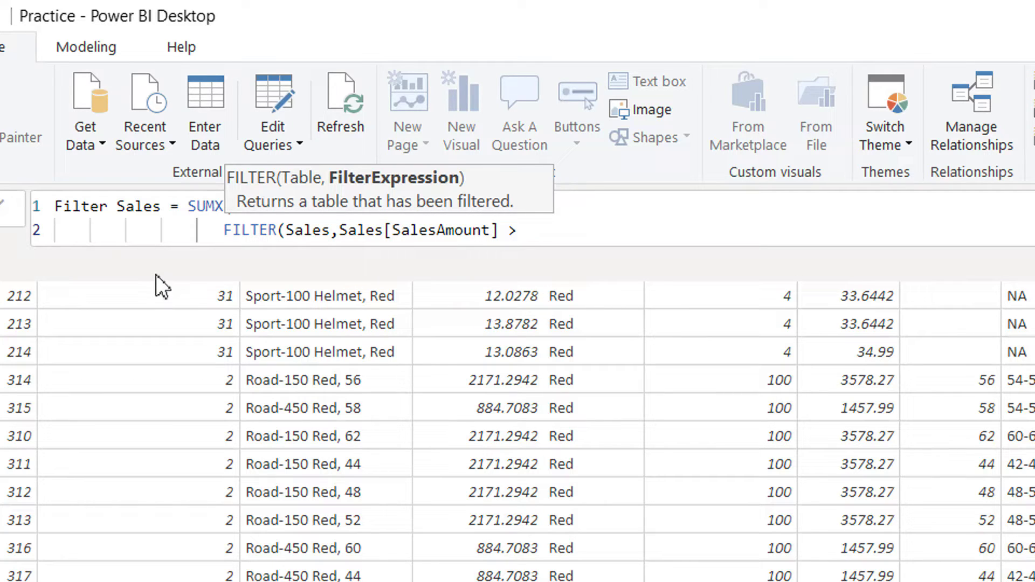
{"action": "type", "text": " 3000)"}
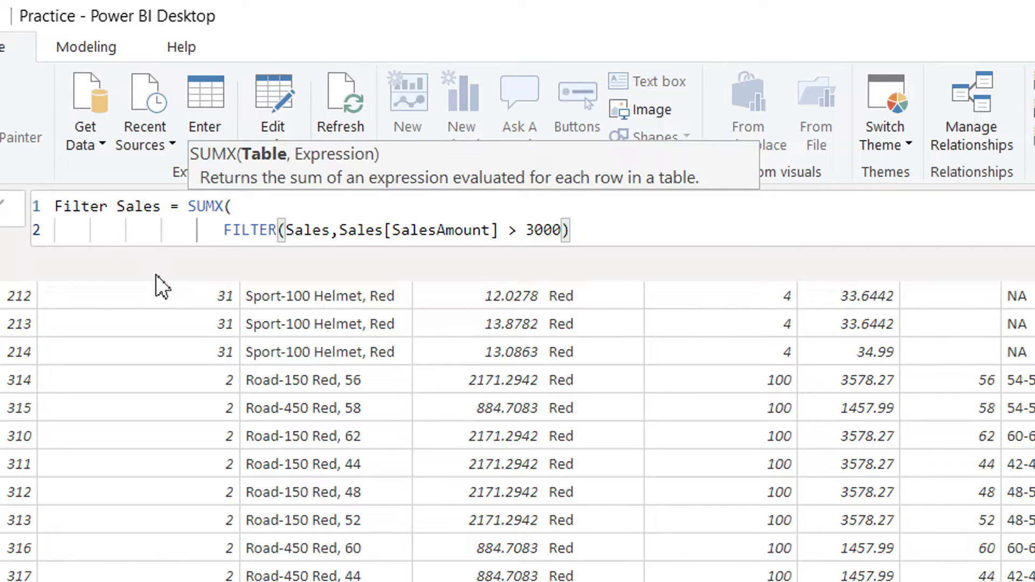
{"action": "type", "text": ","}
{"action": "key", "text": "shift+Return"}
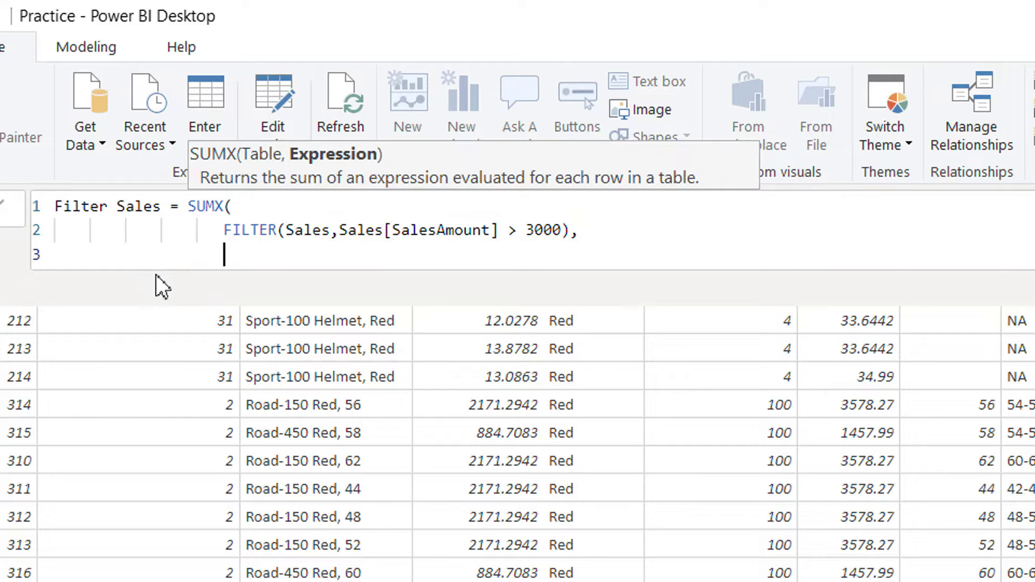
{"action": "type", "text": "sale"}
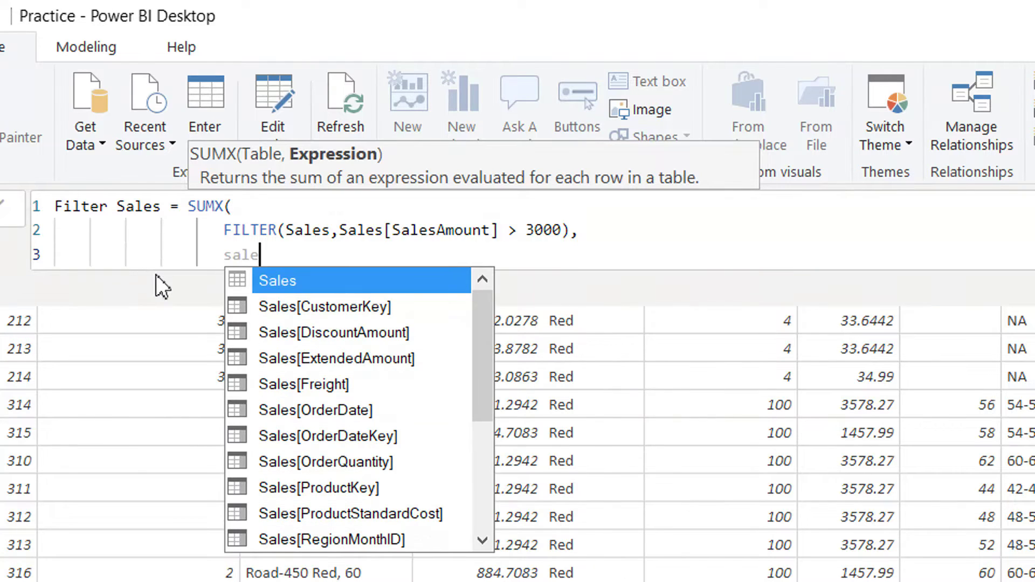
{"action": "key", "text": "BackSpace"}
{"action": "key", "text": "BackSpace"}
{"action": "key", "text": "BackSpace"}
{"action": "key", "text": "BackSpace"}
Enter Sales[SalesAmount] as the expression argument of SUMX.
{"action": "type", "text": "amou"}
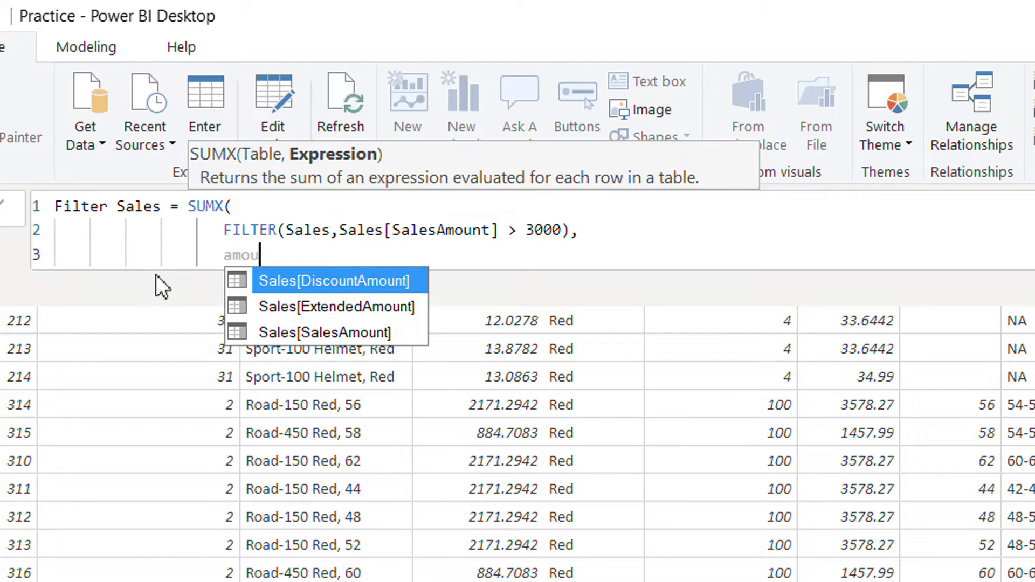
{"action": "key", "text": "Down"}
{"action": "key", "text": "Down"}
{"action": "key", "text": "Tab"}
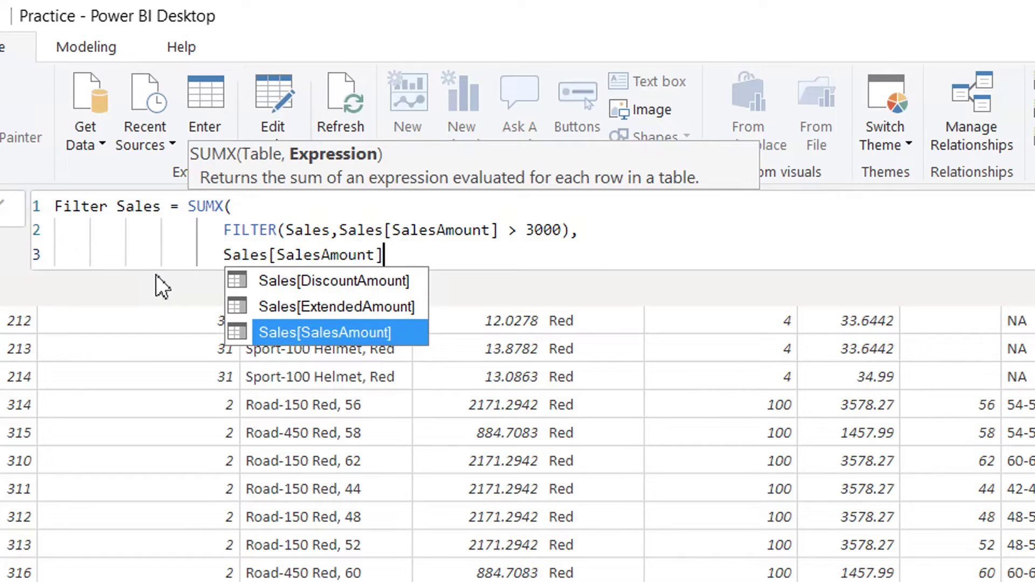
Multiply Sales[SalesAmount] by Sales[Freight] in the SUMX expression and continue on a new line.
{"action": "type", "text": "*"}
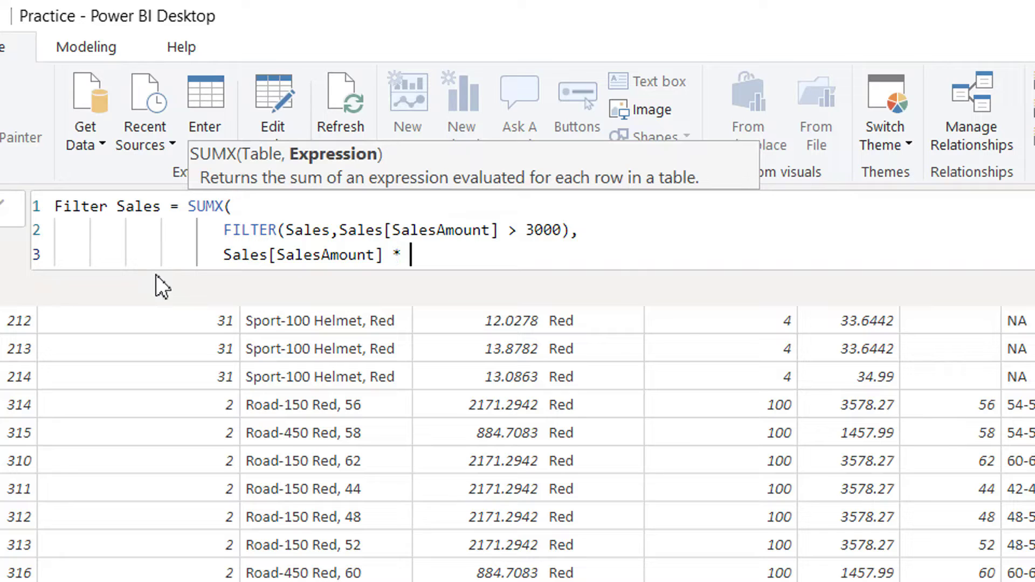
{"action": "type", "text": "fr"}
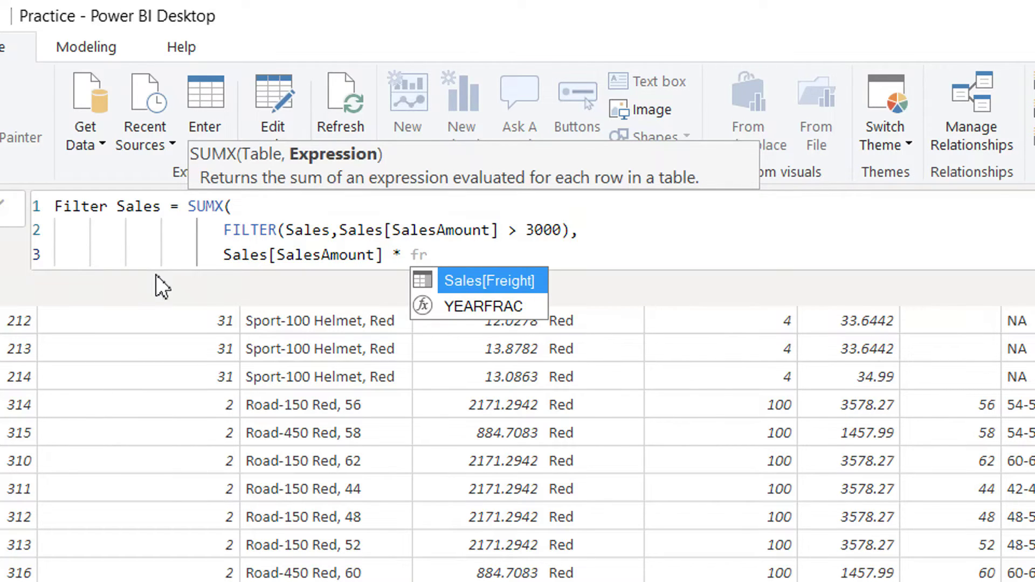
{"action": "key", "text": "Tab"}
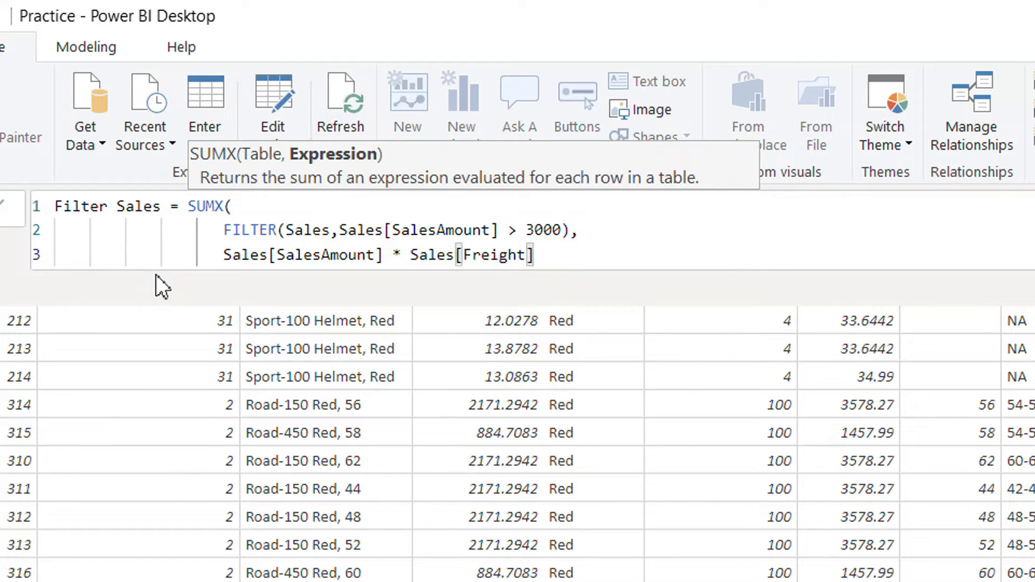
{"action": "key", "text": "shift+Return"}
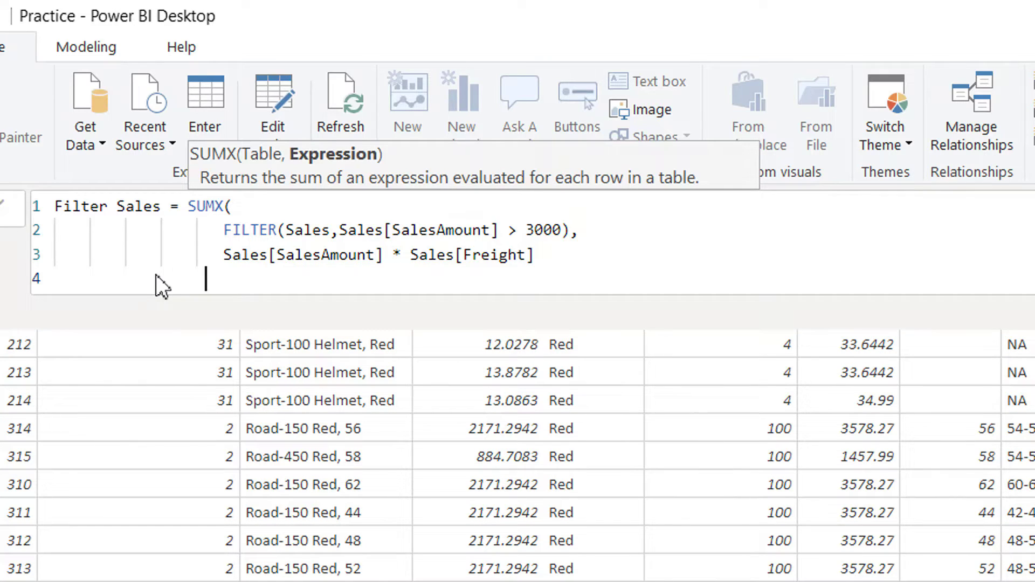
Close the SUMX function with an unindented parenthesis on its own line and commit the Filter Sales measure.
{"action": "key", "text": "BackSpace"}
{"action": "key", "text": "BackSpace"}
{"action": "key", "text": "BackSpace"}
{"action": "key", "text": "BackSpace"}
{"action": "key", "text": "BackSpace"}
{"action": "type", "text": ")"}
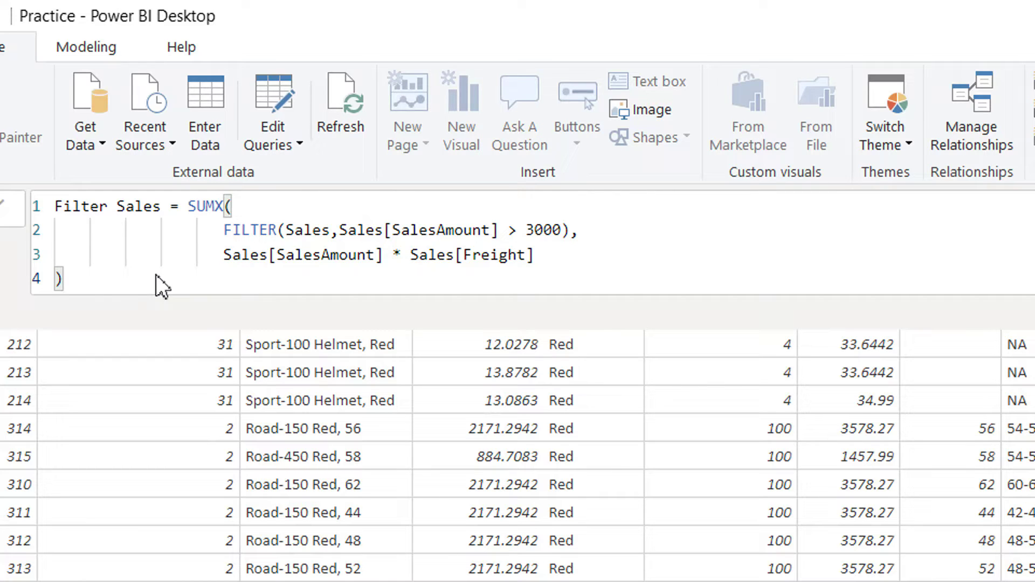
{"action": "key", "text": "Return"}
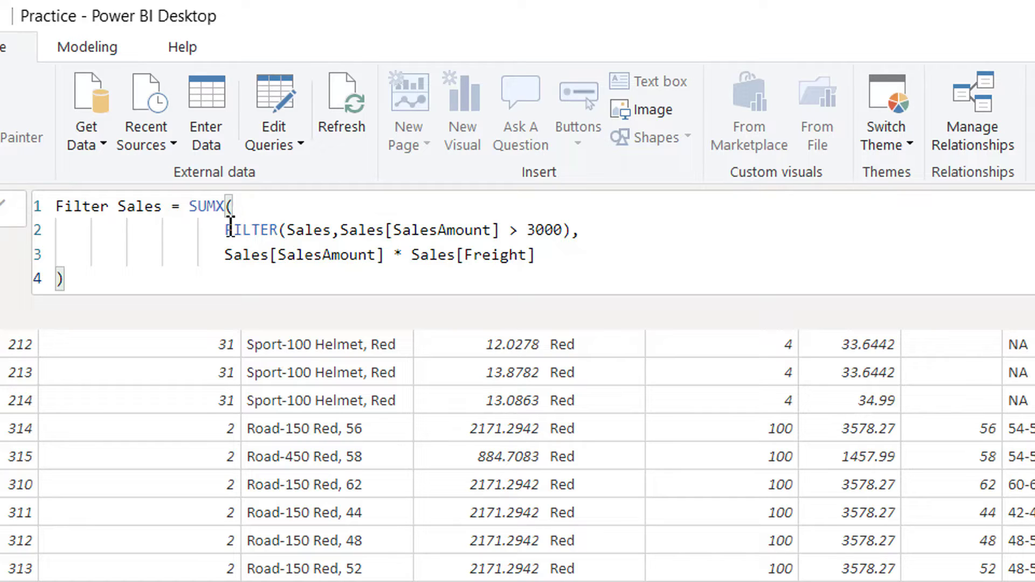
Examine the arguments of FILTER(Sales,Sales[SalesAmount] > 3000) by selecting parts of the Filter Sales formula.
{"action": "left_click_drag", "start_coordinate": [225, 230], "coordinate": [508, 236]}
{"action": "left_click", "coordinate": [301, 231]}
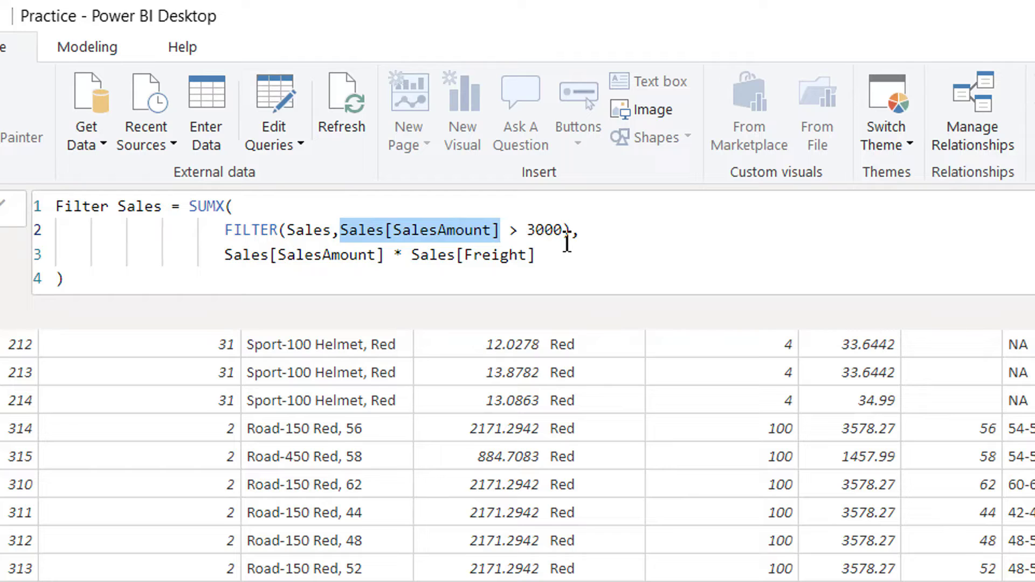
{"action": "left_click_drag", "start_coordinate": [572, 232], "coordinate": [230, 237]}
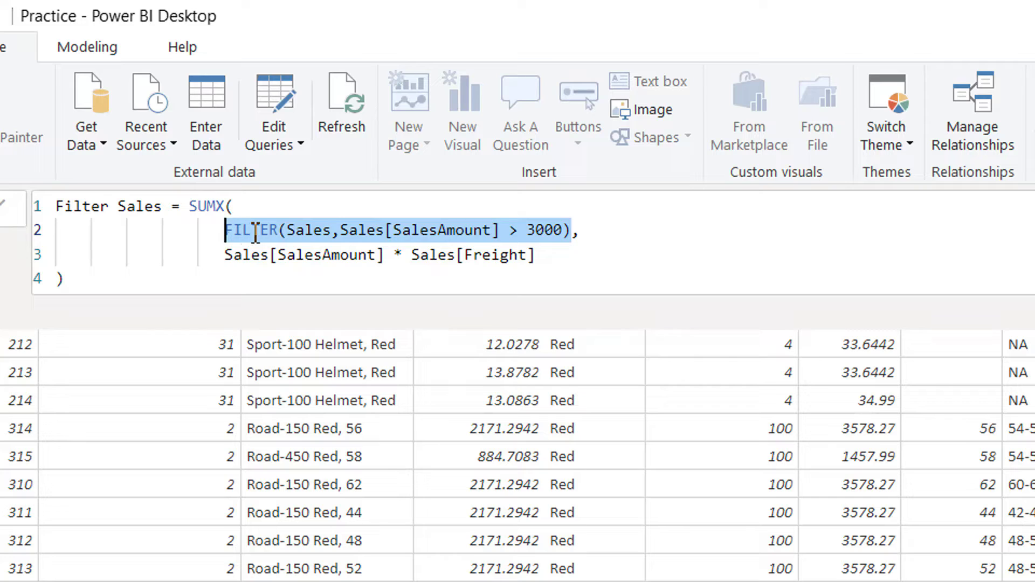
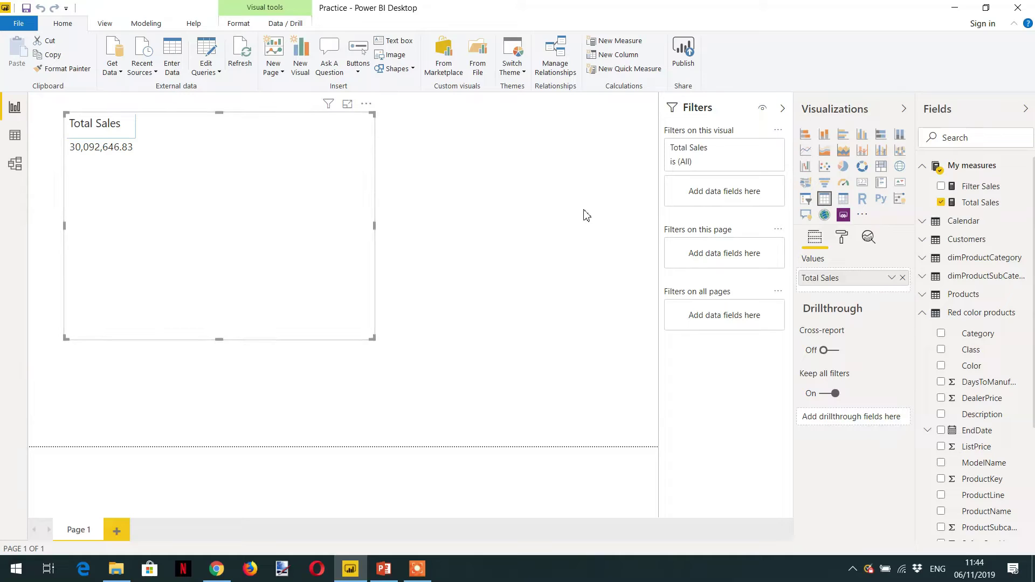
Check the Total Sales formula and match it in Filter Sales by changing the operator before Sales[Freight] to +, committing the measure.
{"action": "left_click", "coordinate": [980, 203]}
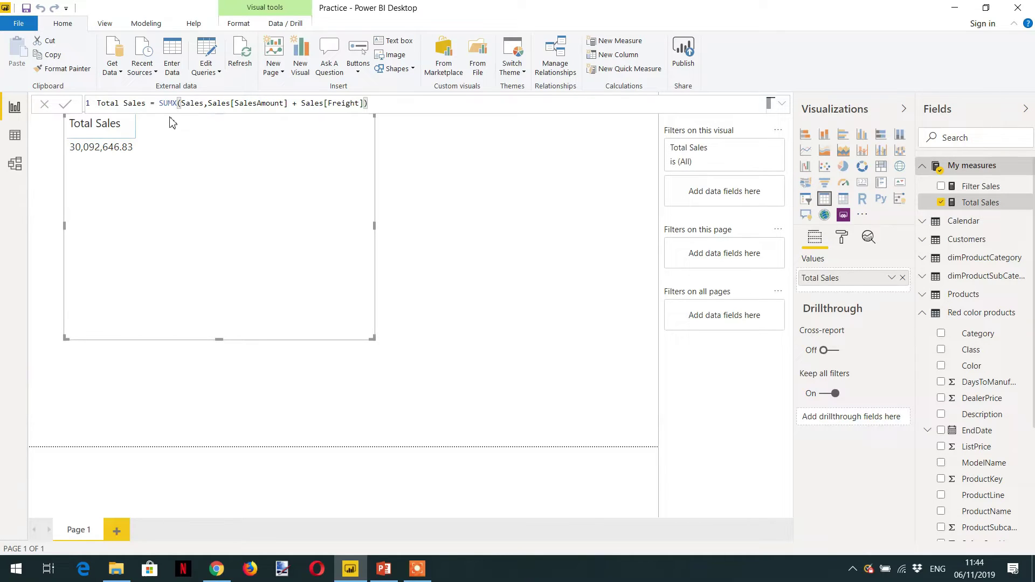
{"action": "left_click", "coordinate": [287, 106]}
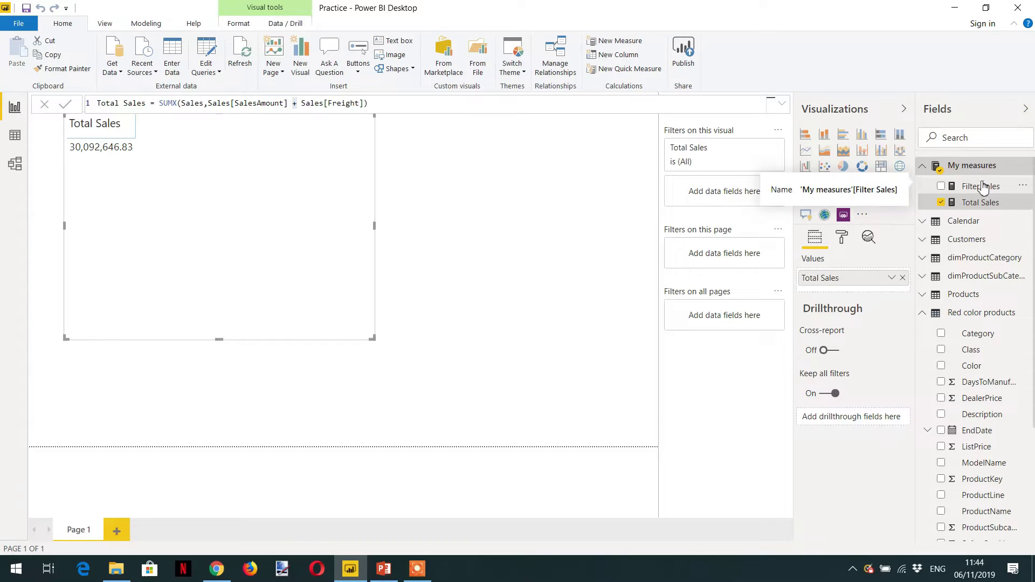
{"action": "left_click", "coordinate": [929, 186]}
{"action": "left_click", "coordinate": [272, 126]}
{"action": "key", "text": "BackSpace"}
{"action": "type", "text": "+"}
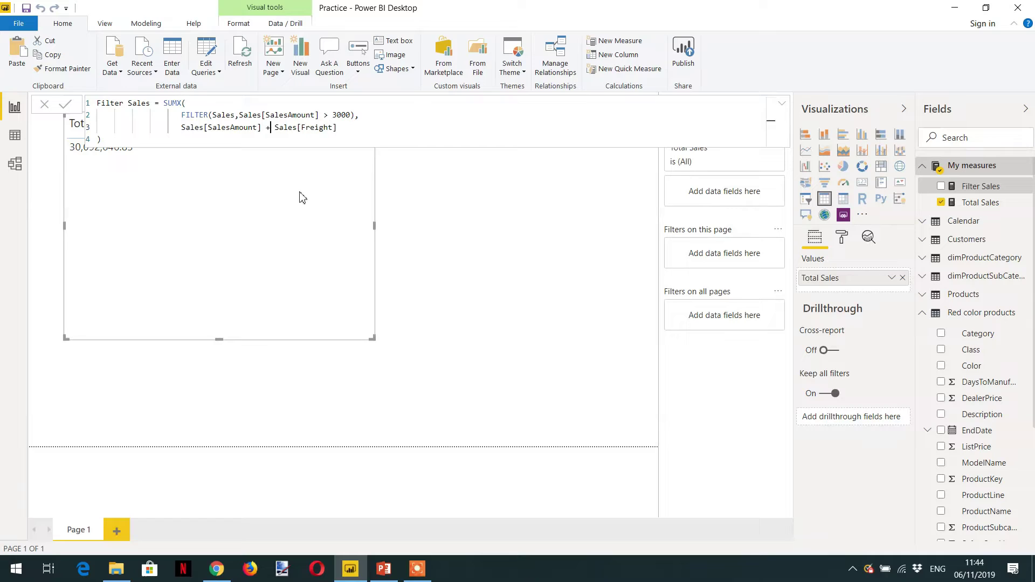
{"action": "key", "text": "Return"}
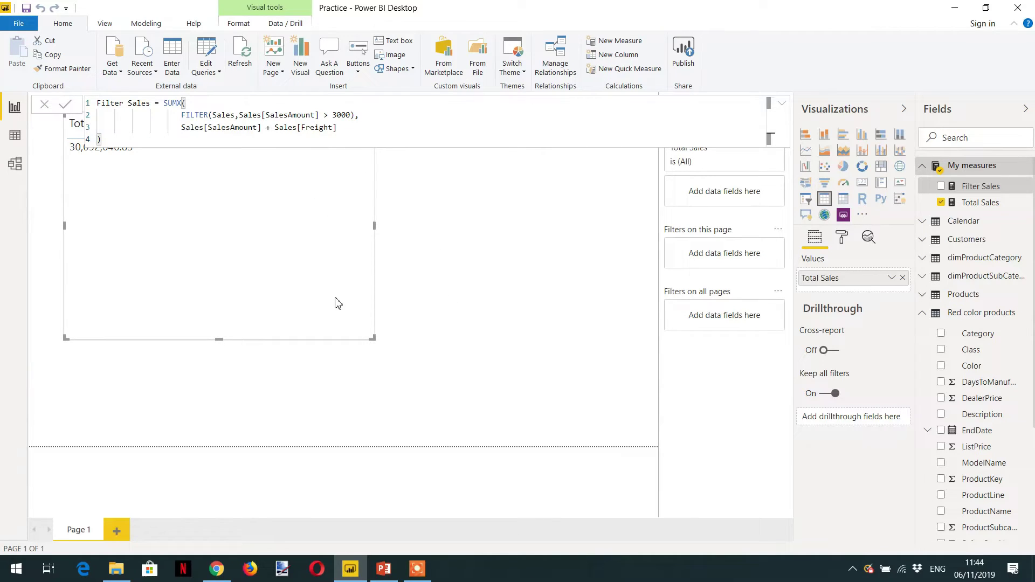
{"action": "left_click", "coordinate": [379, 280]}
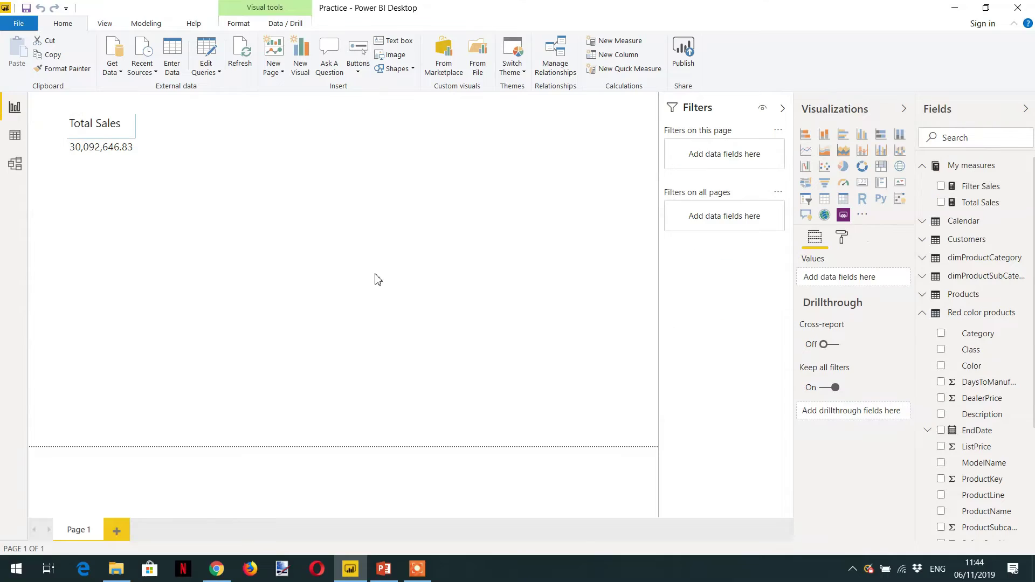
Add the Country field from the Territory table ahead of Total Sales in the table visual.
{"action": "left_click", "coordinate": [242, 233]}
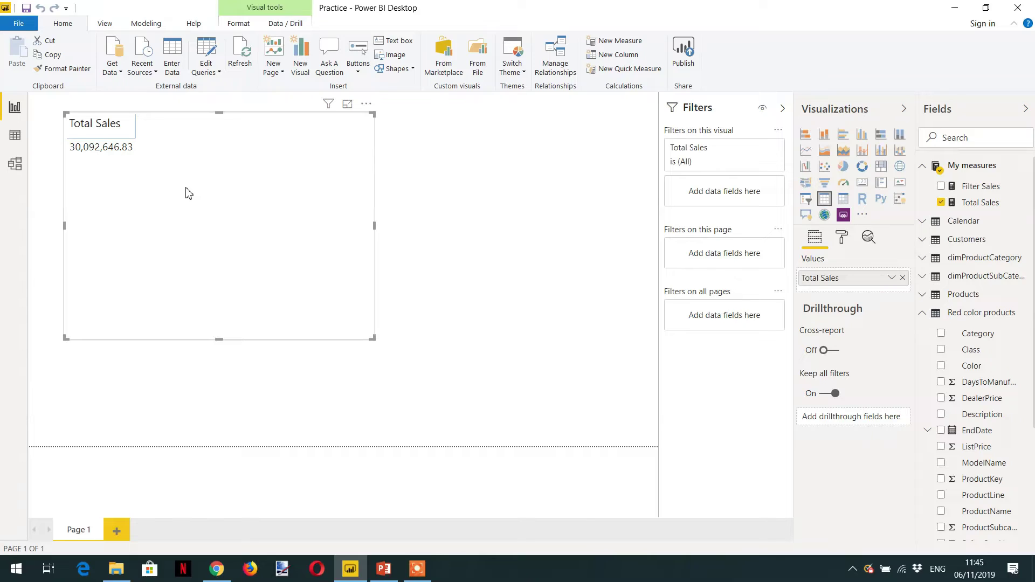
{"action": "left_click", "coordinate": [923, 317]}
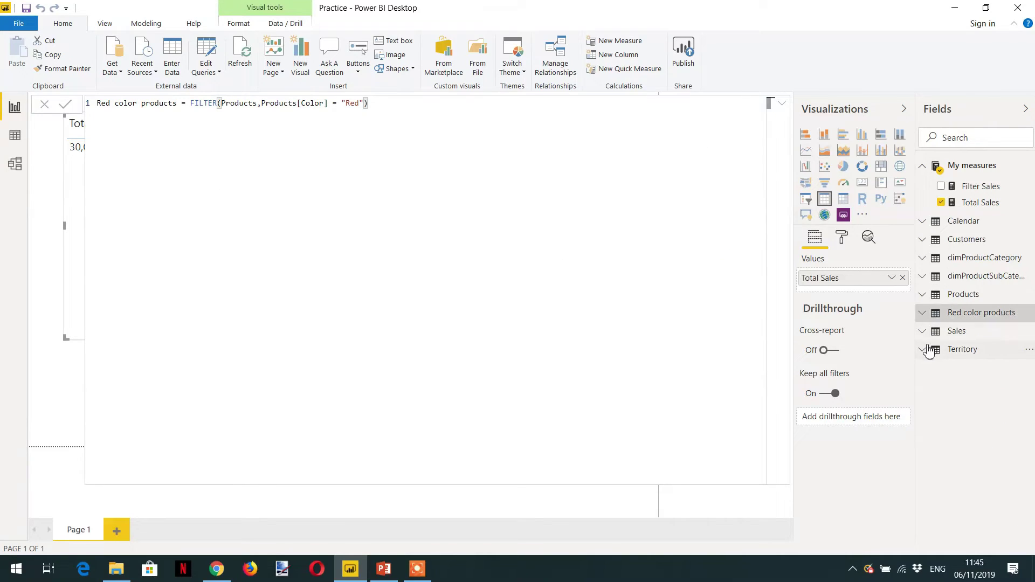
{"action": "left_click", "coordinate": [923, 351]}
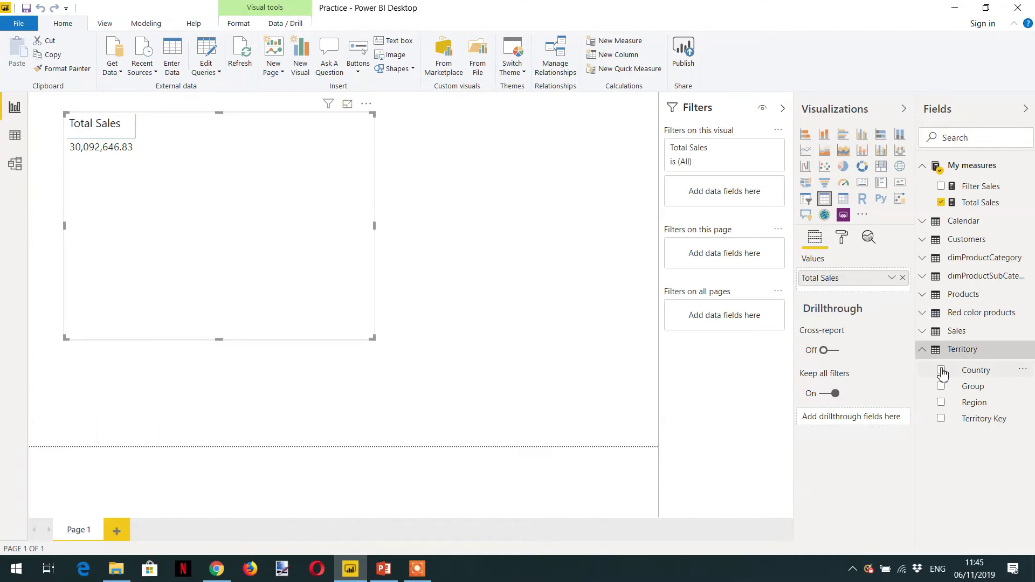
{"action": "left_click_drag", "start_coordinate": [974, 379], "coordinate": [843, 280]}
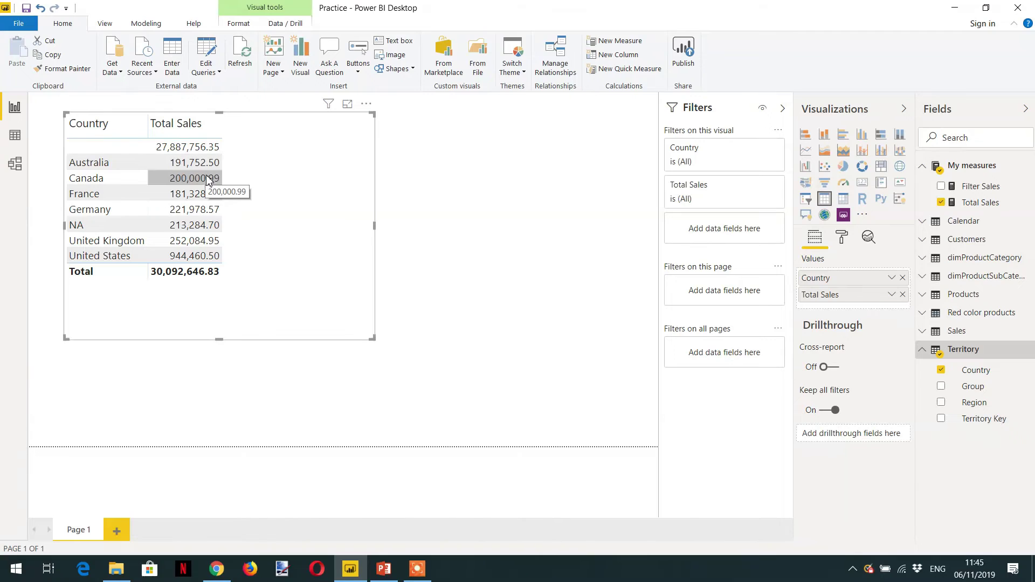
Create a separate slicer from the Customers table's Gender field and shrink it to a compact size.
{"action": "left_click", "coordinate": [410, 205]}
{"action": "left_click", "coordinate": [923, 350]}
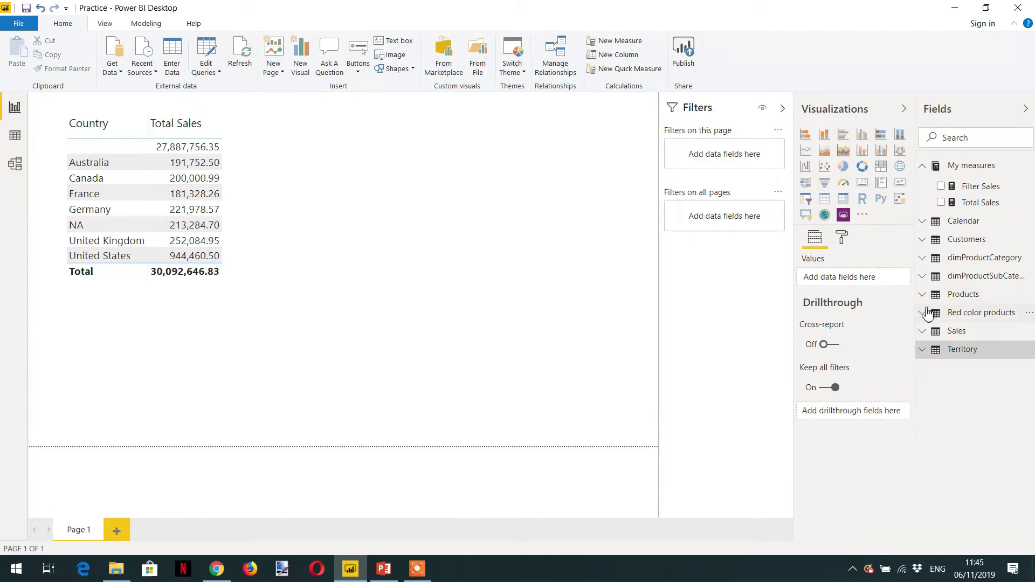
{"action": "left_click", "coordinate": [925, 243]}
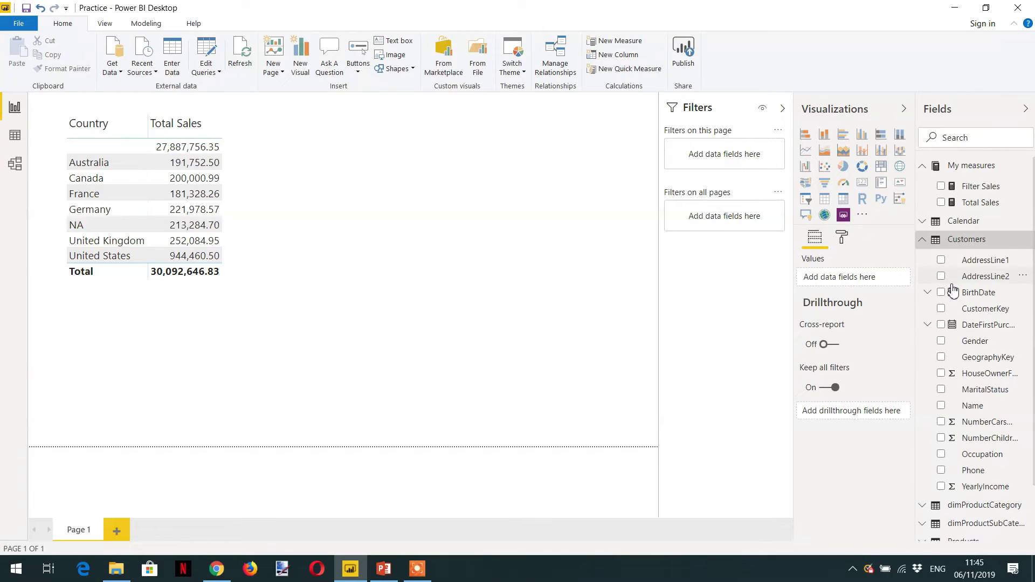
{"action": "left_click_drag", "start_coordinate": [981, 349], "coordinate": [523, 196]}
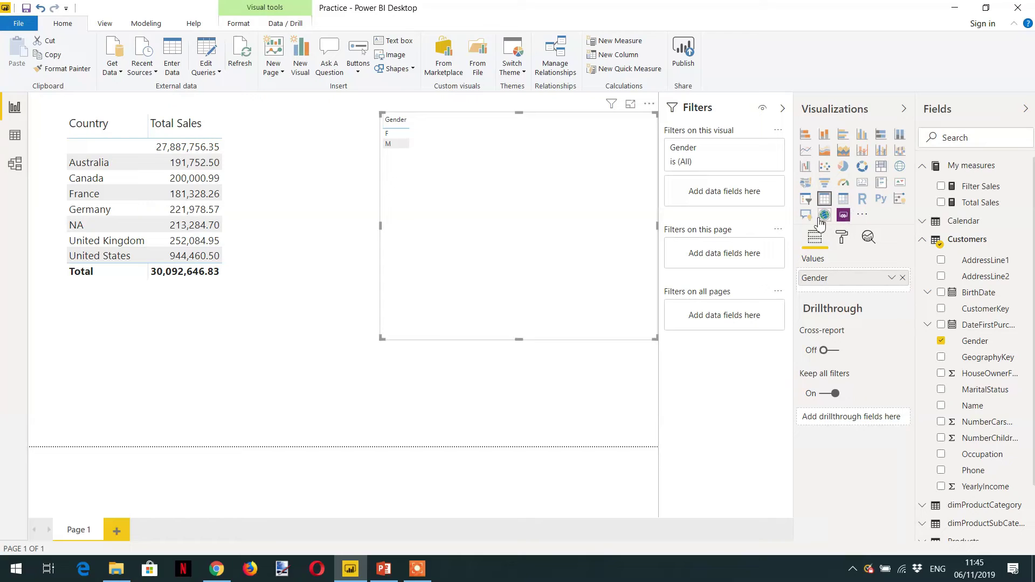
{"action": "left_click", "coordinate": [806, 200]}
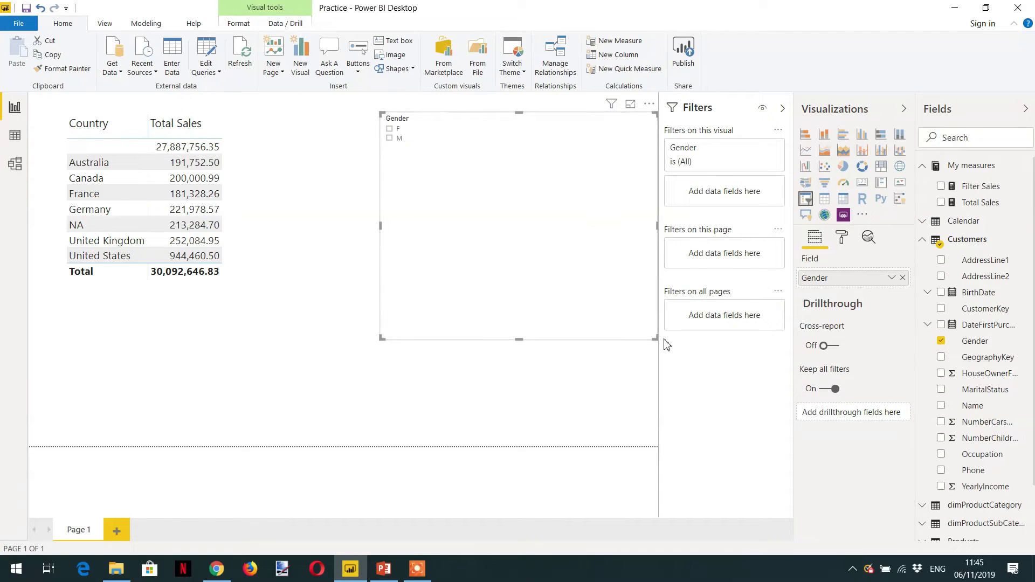
{"action": "left_click_drag", "start_coordinate": [656, 338], "coordinate": [478, 245]}
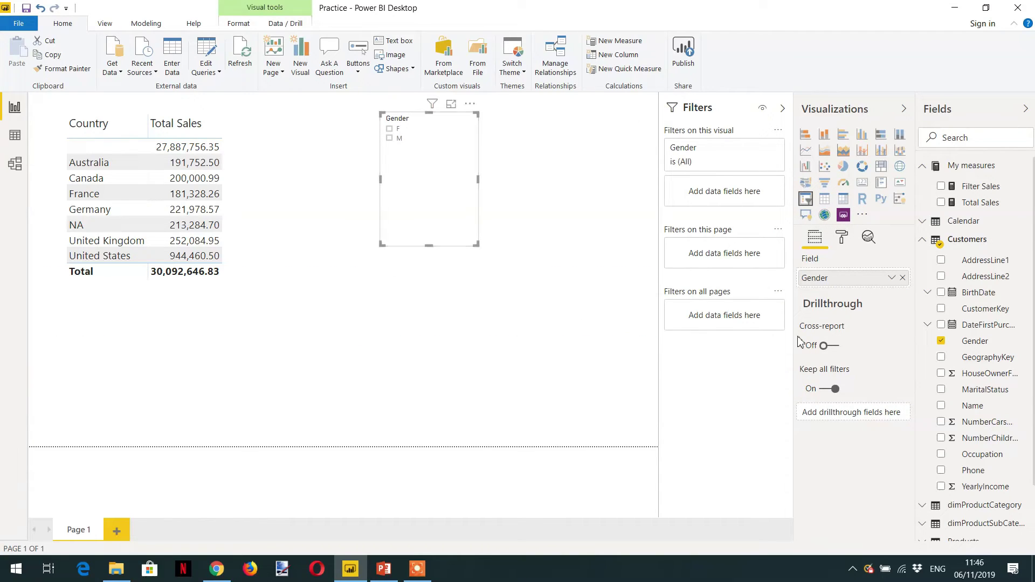
Set the Gender slicer's item text size to 20 pt and move the slicer farther away from the sales table.
{"action": "left_click", "coordinate": [841, 241]}
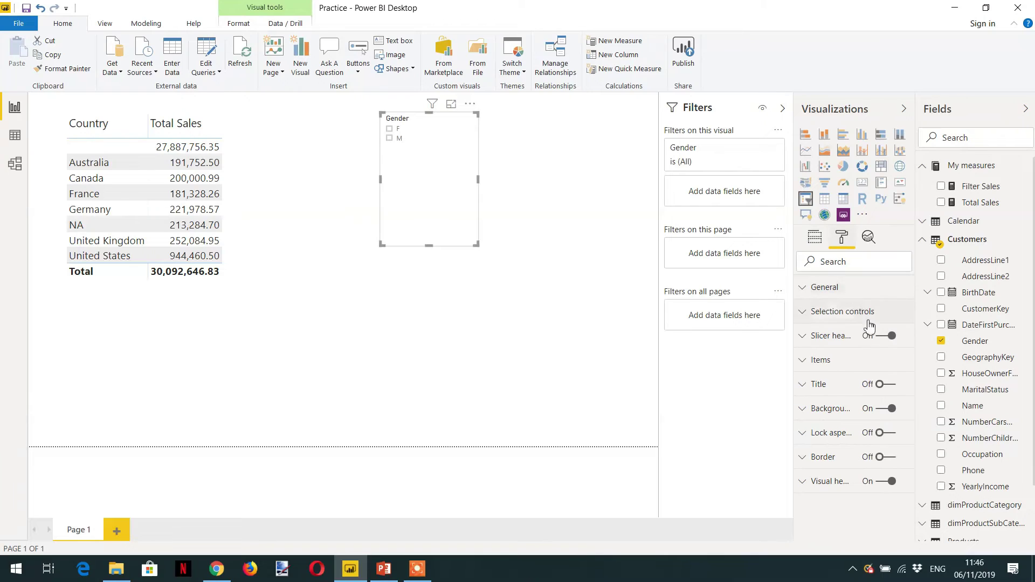
{"action": "left_click", "coordinate": [851, 363]}
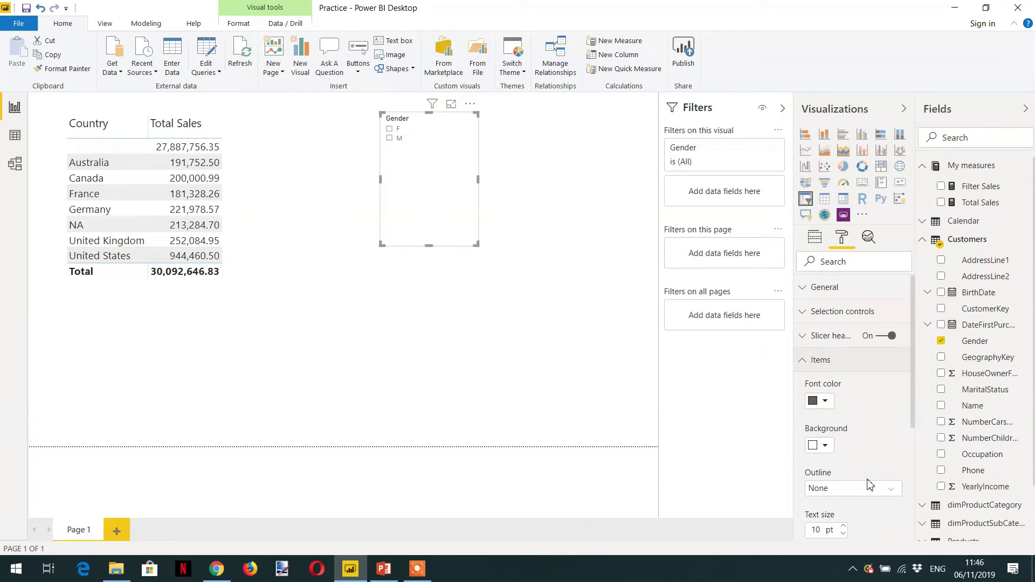
{"action": "scroll", "coordinate": [863, 464], "scroll_direction": "down", "scroll_amount": 3}
{"action": "left_click", "coordinate": [843, 392]}
{"action": "left_click", "coordinate": [844, 392]}
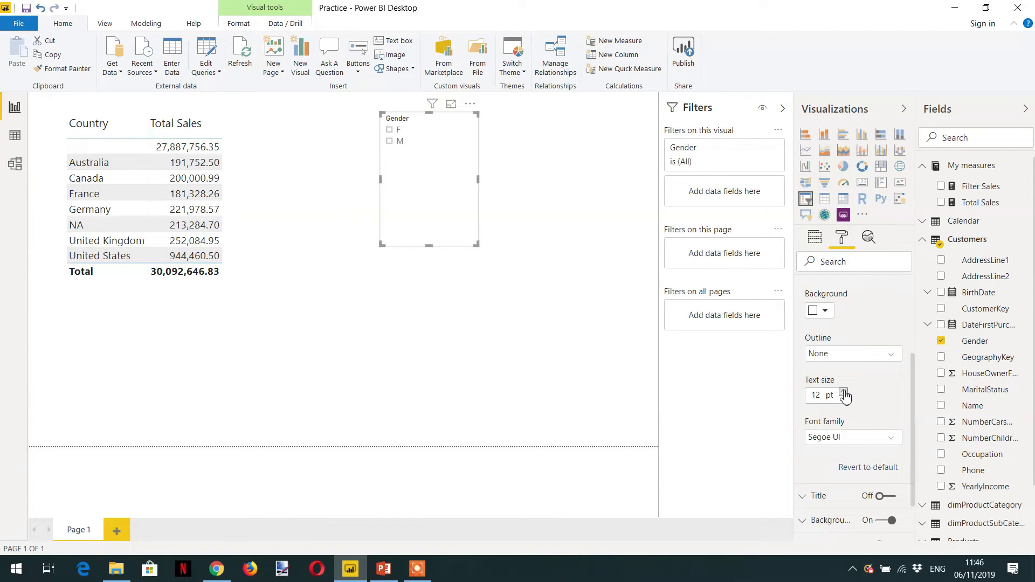
{"action": "left_click", "coordinate": [843, 392]}
{"action": "left_click", "coordinate": [843, 392]}
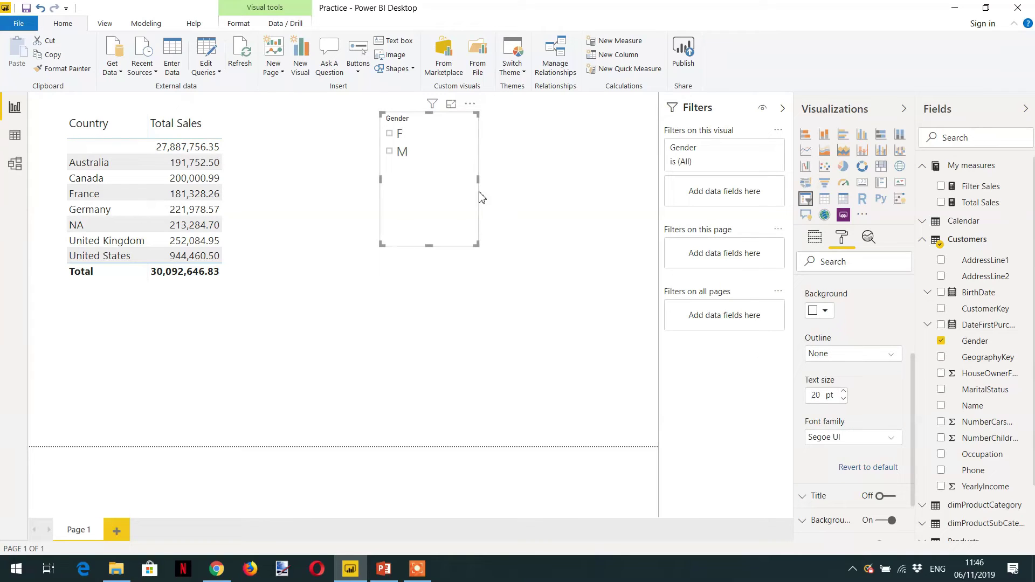
{"action": "left_click_drag", "start_coordinate": [474, 217], "coordinate": [577, 257]}
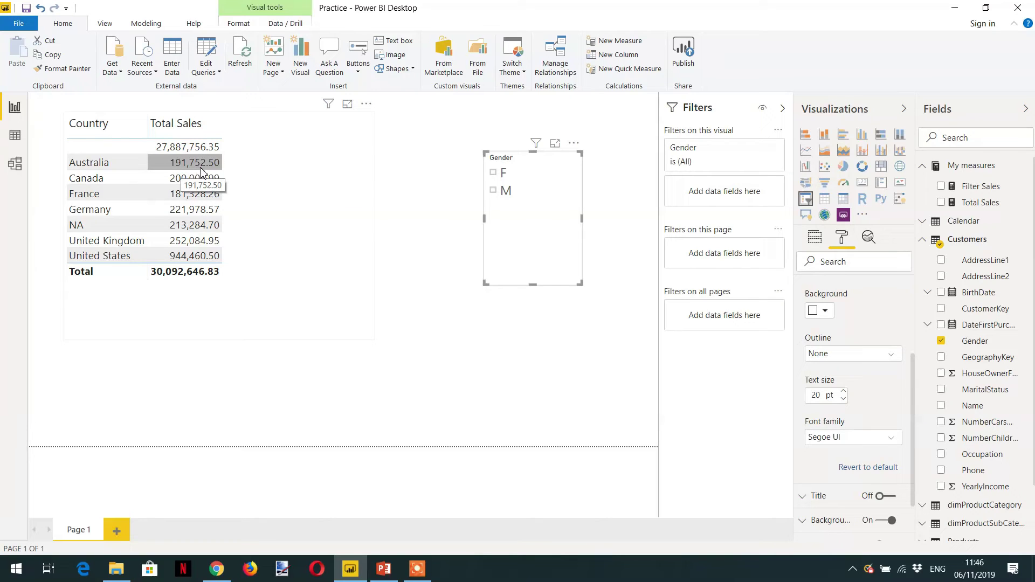
Filter the report to gender F and add the Filter Sales measure after Total Sales in the country table.
{"action": "left_click", "coordinate": [494, 178]}
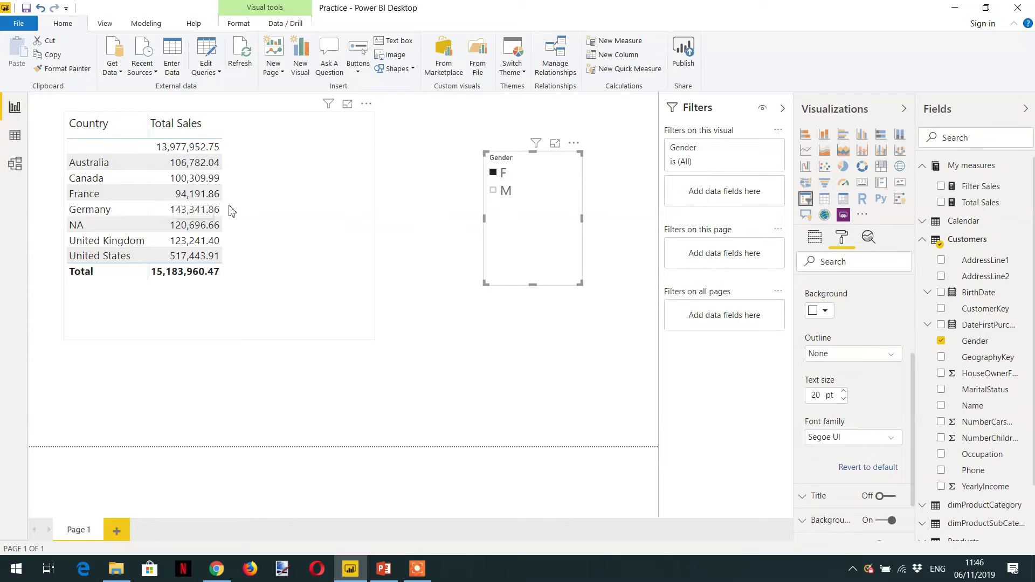
{"action": "left_click", "coordinate": [270, 224]}
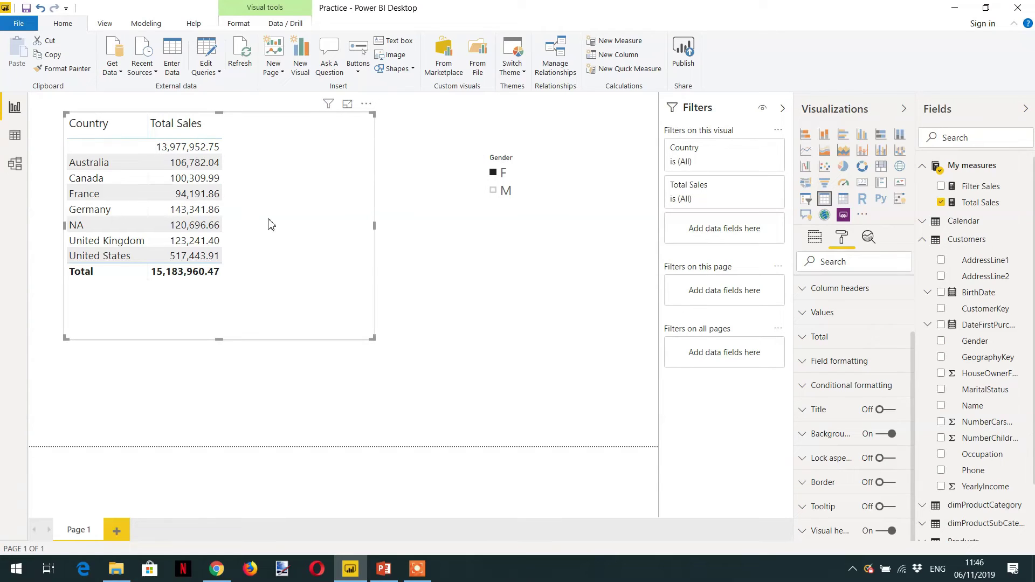
{"action": "left_click", "coordinate": [991, 191]}
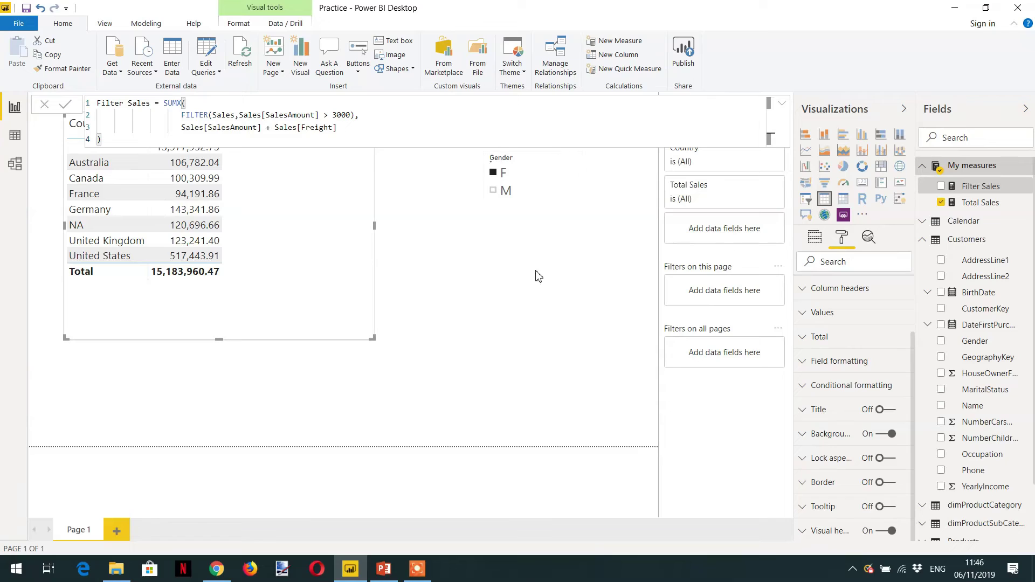
{"action": "left_click", "coordinate": [817, 244]}
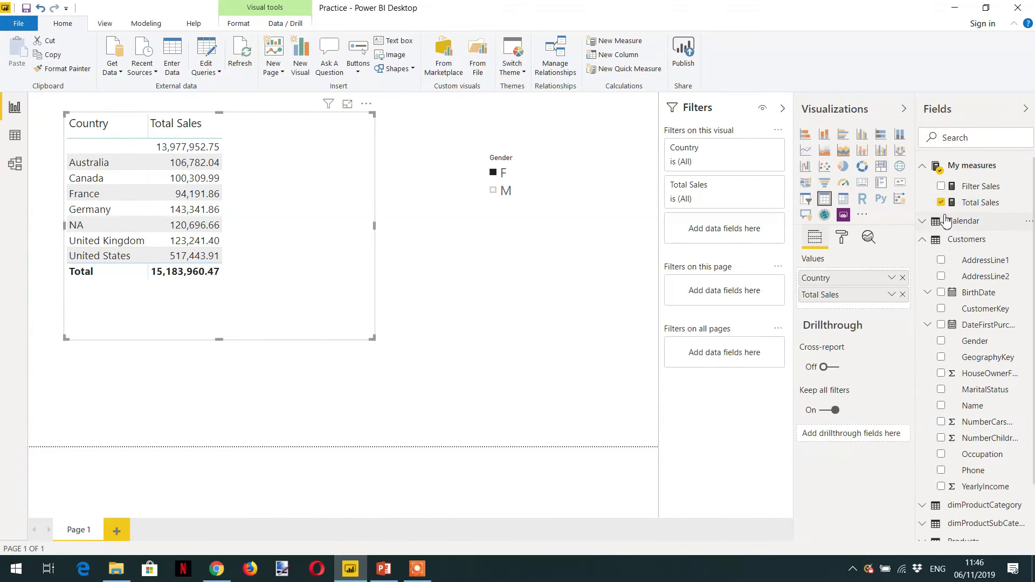
{"action": "left_click_drag", "start_coordinate": [980, 193], "coordinate": [855, 308]}
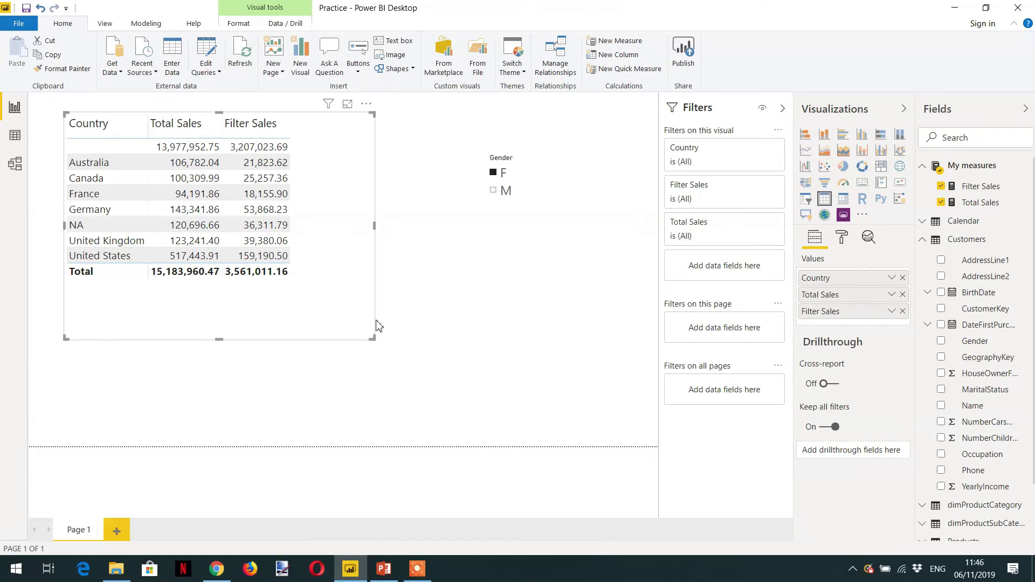
Compare both sales columns with gender F cleared and reselected, and review the Total Sales and Filter Sales formulas.
{"action": "left_click", "coordinate": [494, 174]}
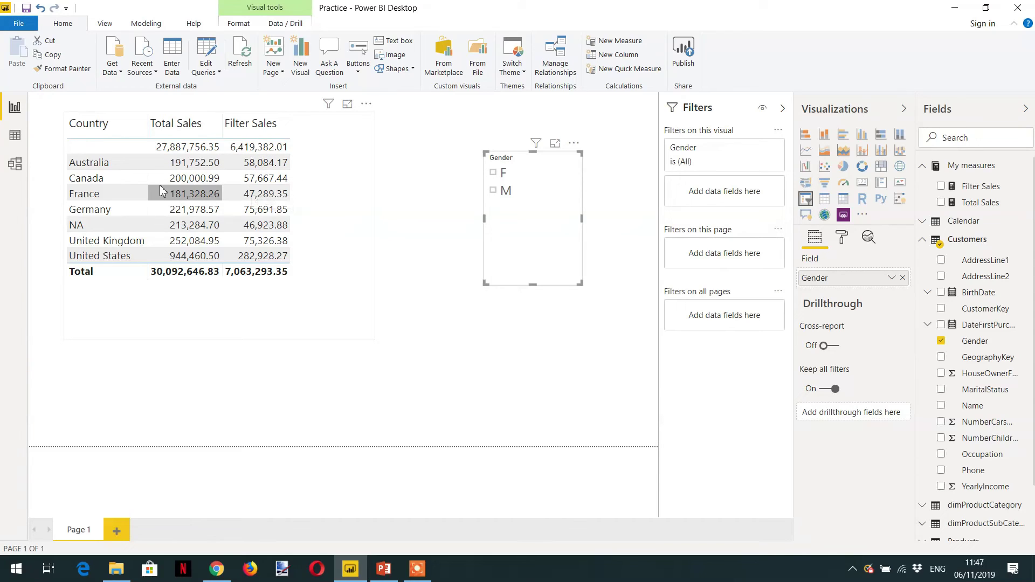
{"action": "left_click", "coordinate": [494, 173]}
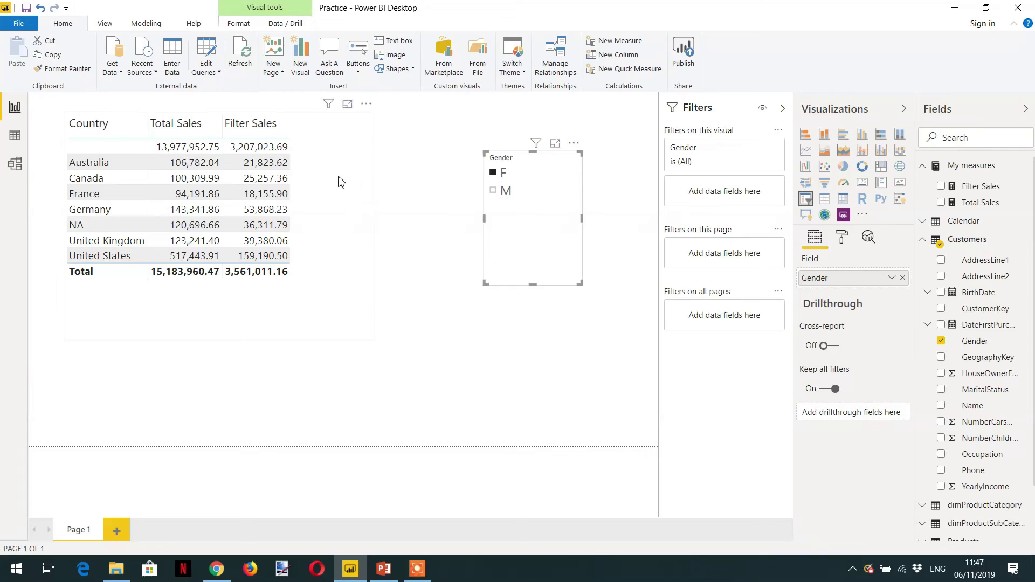
{"action": "left_click", "coordinate": [981, 204]}
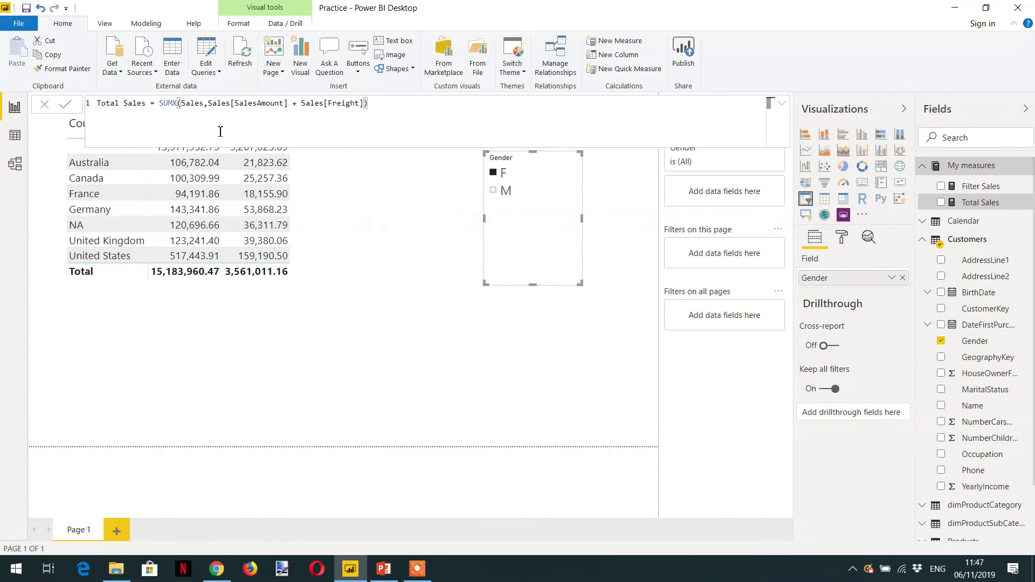
{"action": "left_click", "coordinate": [980, 187]}
{"action": "mouse_move", "coordinate": [269, 216]}
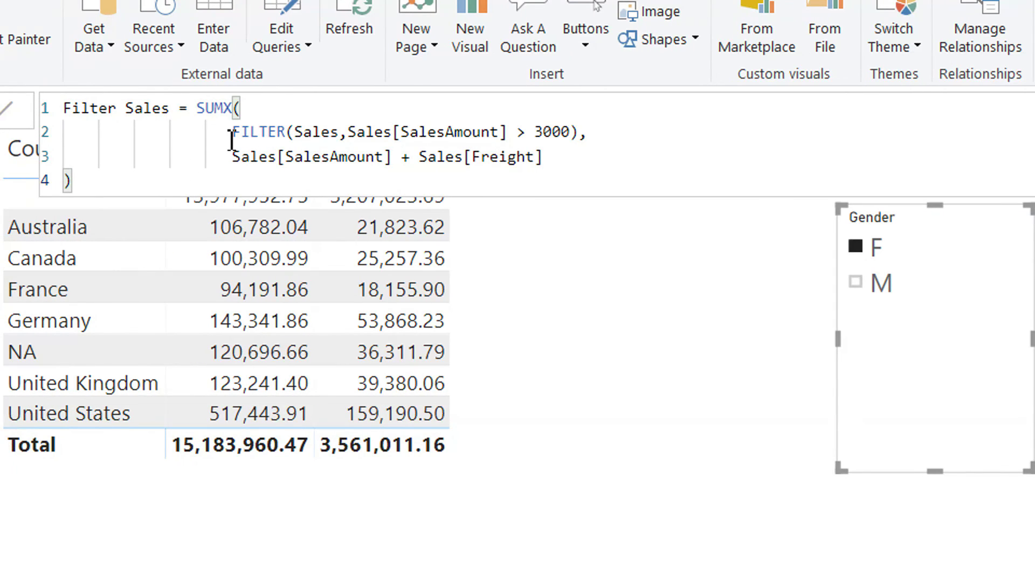
{"action": "left_click_drag", "start_coordinate": [224, 132], "coordinate": [581, 131]}
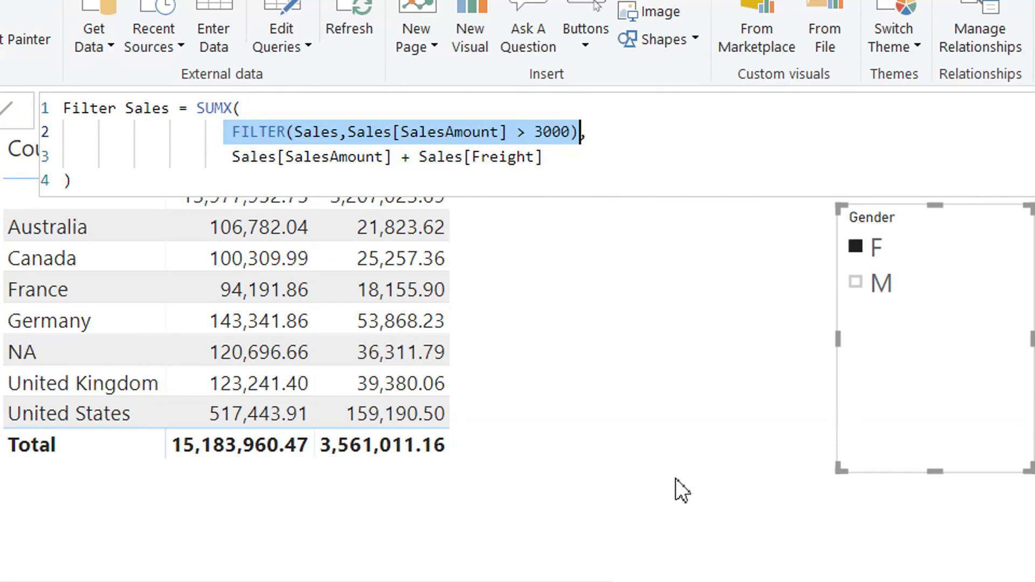
{"action": "left_click", "coordinate": [576, 459]}
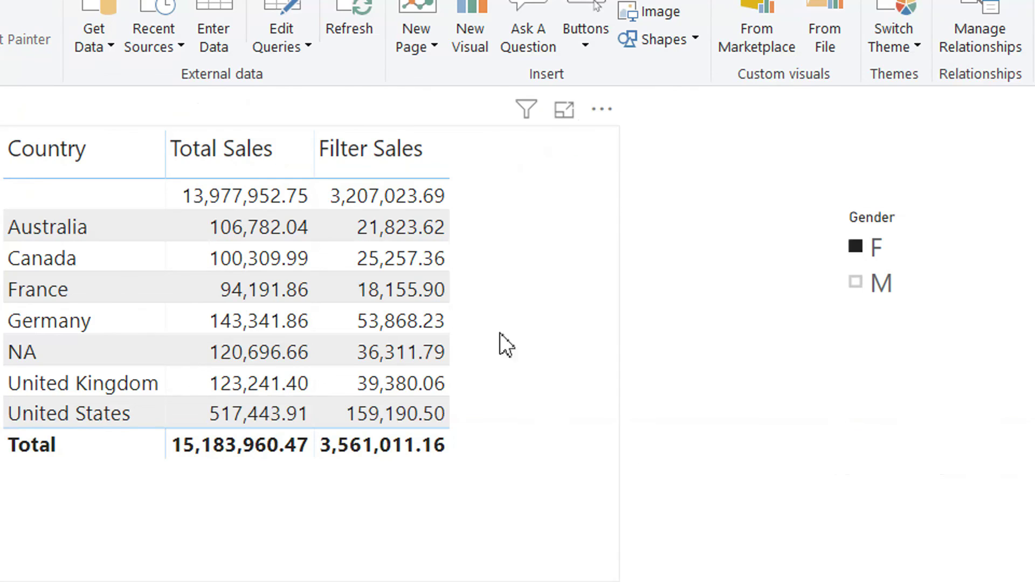